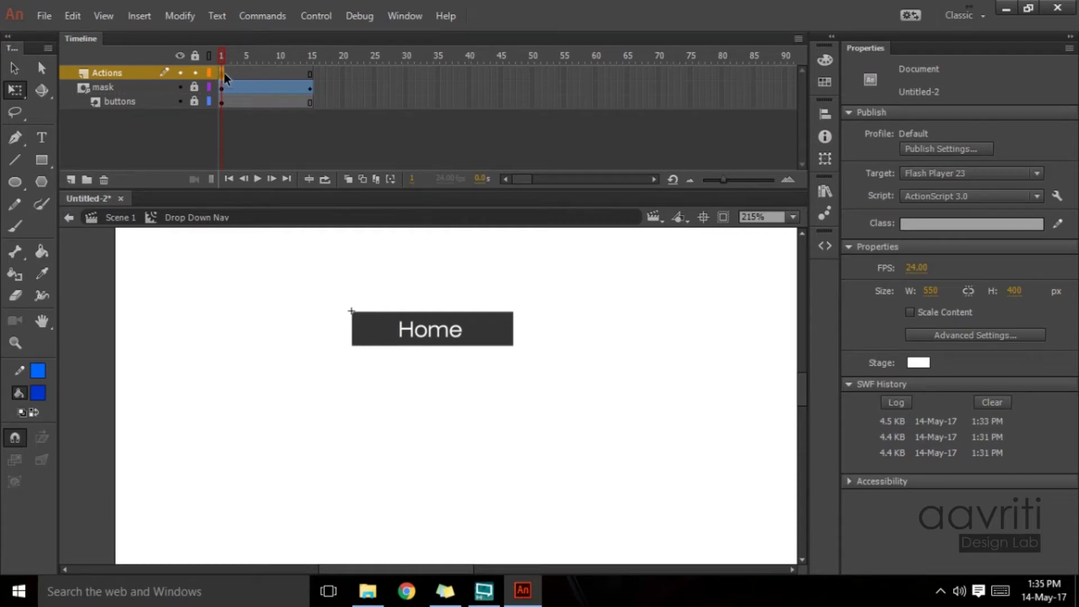
- Review the stop() script on frame 1 of the Actions layer
{"action": "left_click", "coordinate": [224, 87]}
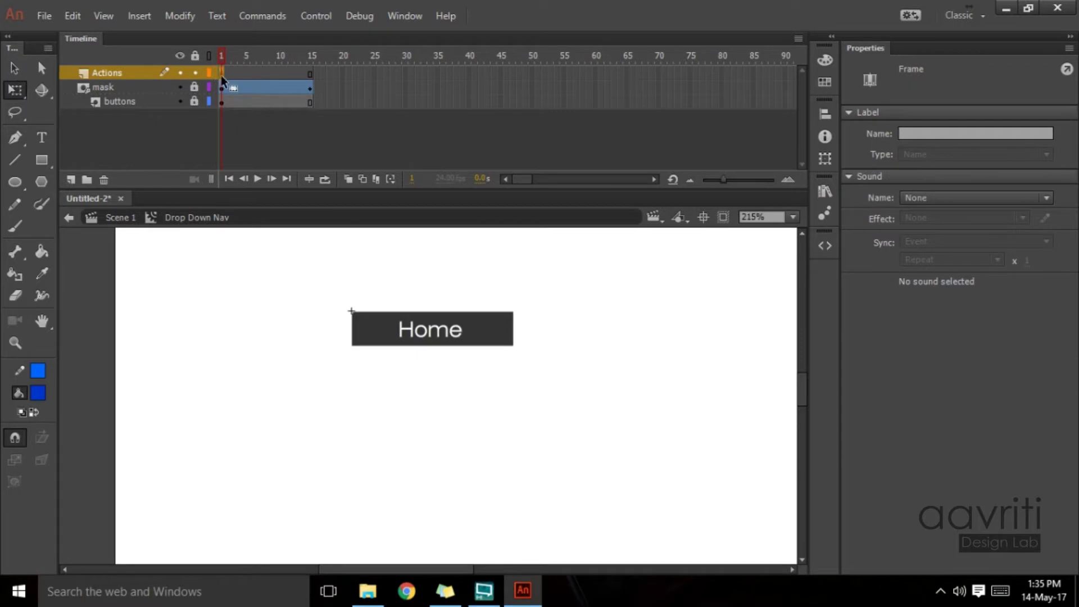
{"action": "left_click_drag", "start_coordinate": [224, 86], "coordinate": [219, 116]}
{"action": "key", "text": "F9"}
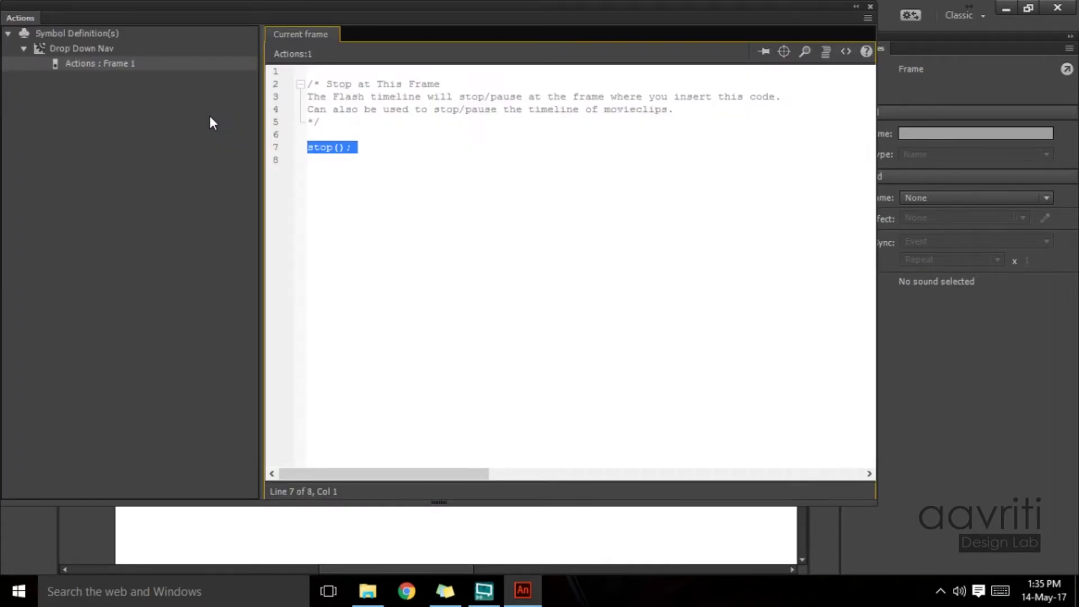
{"action": "key", "text": "F9"}
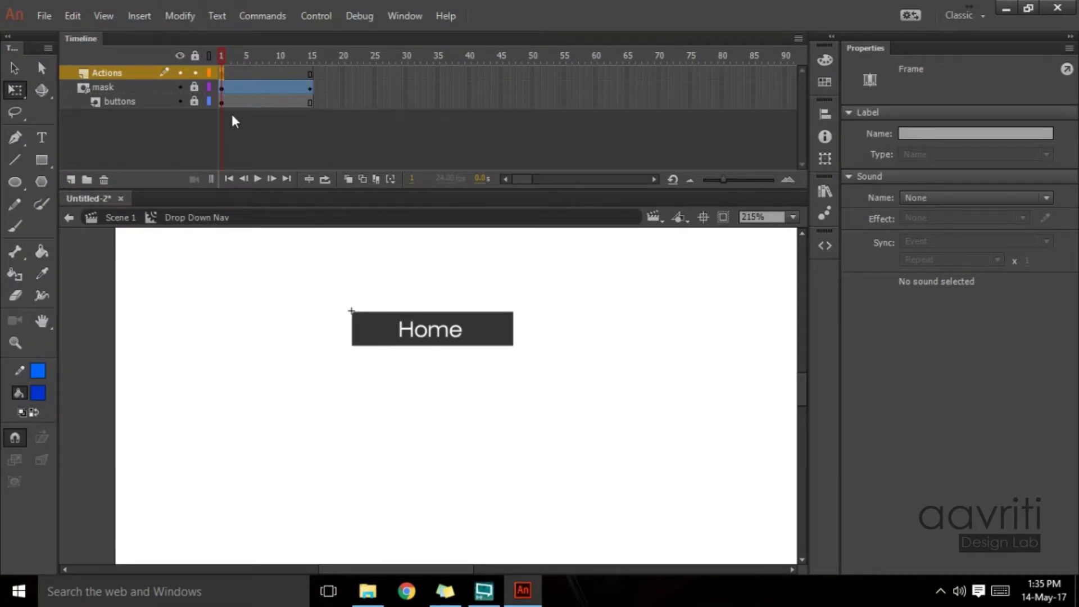
- Test the movie, try the Home button in the preview and close it
{"action": "key", "text": "ctrl+Return"}
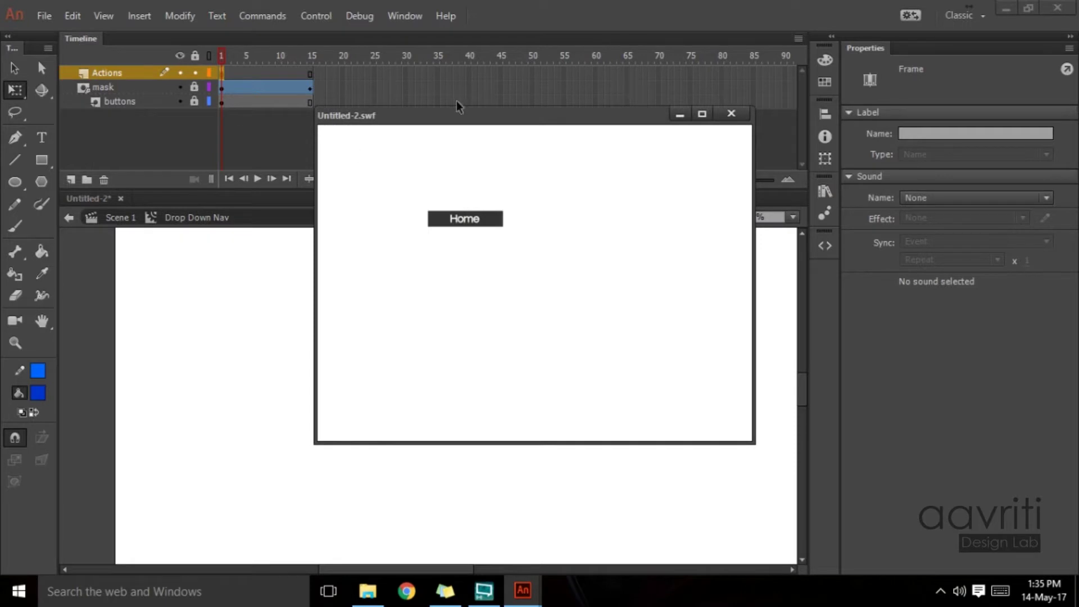
{"action": "left_click", "coordinate": [457, 221]}
{"action": "left_click", "coordinate": [728, 114]}
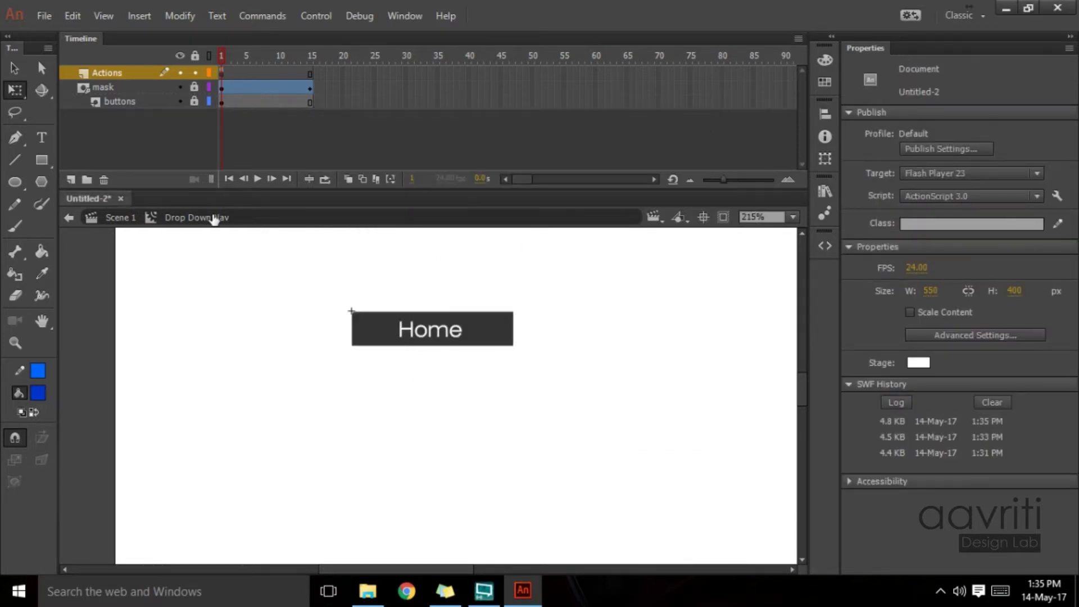
- Unlock the buttons layer and hide the mask layer to select the Home button on the stage
{"action": "left_click", "coordinate": [194, 101]}
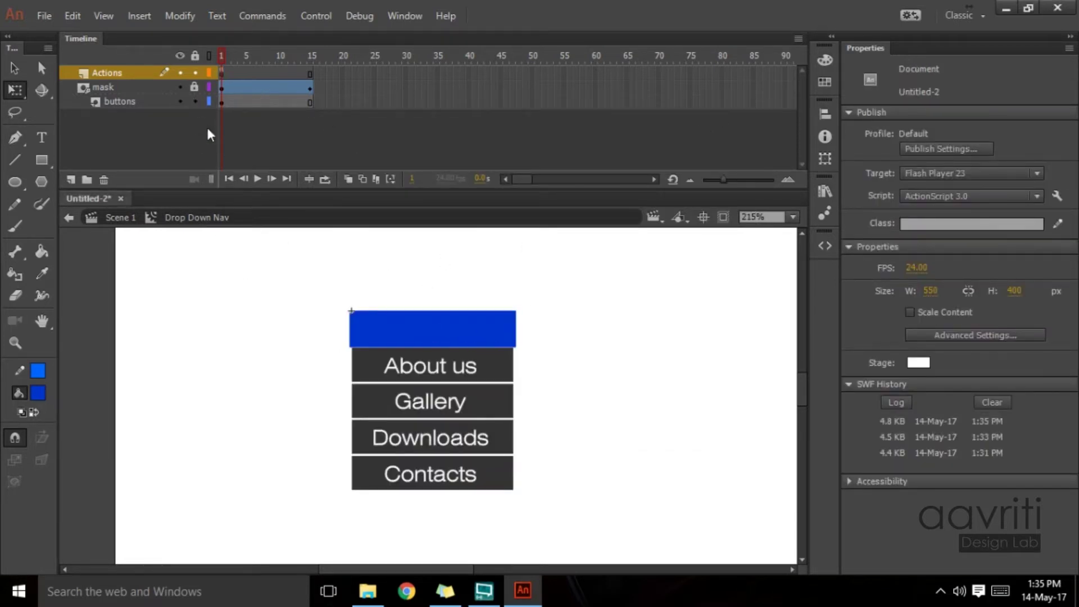
{"action": "left_click", "coordinate": [178, 87]}
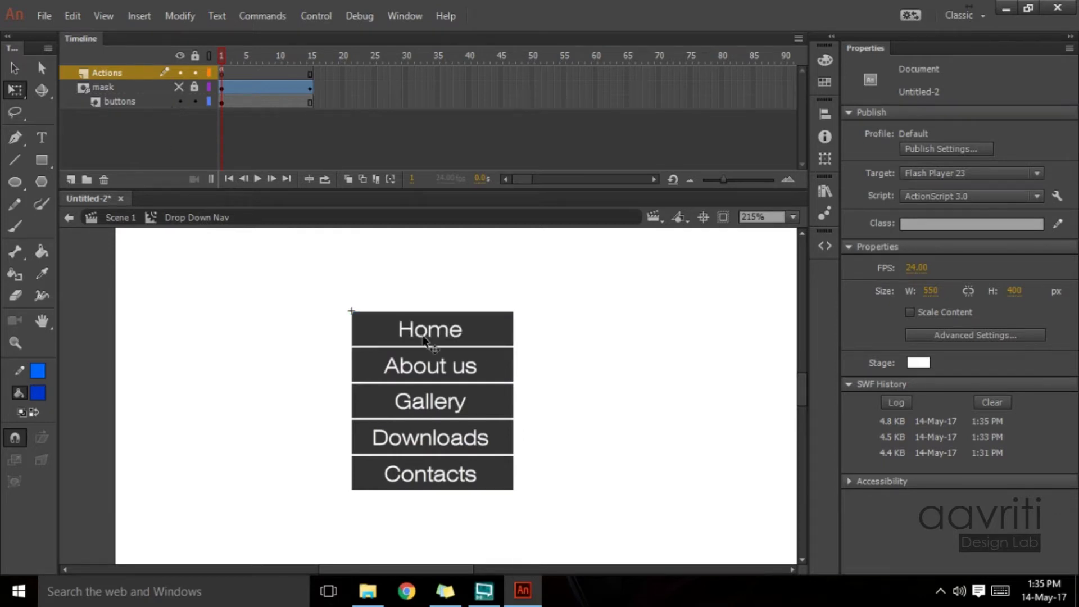
{"action": "left_click", "coordinate": [467, 336]}
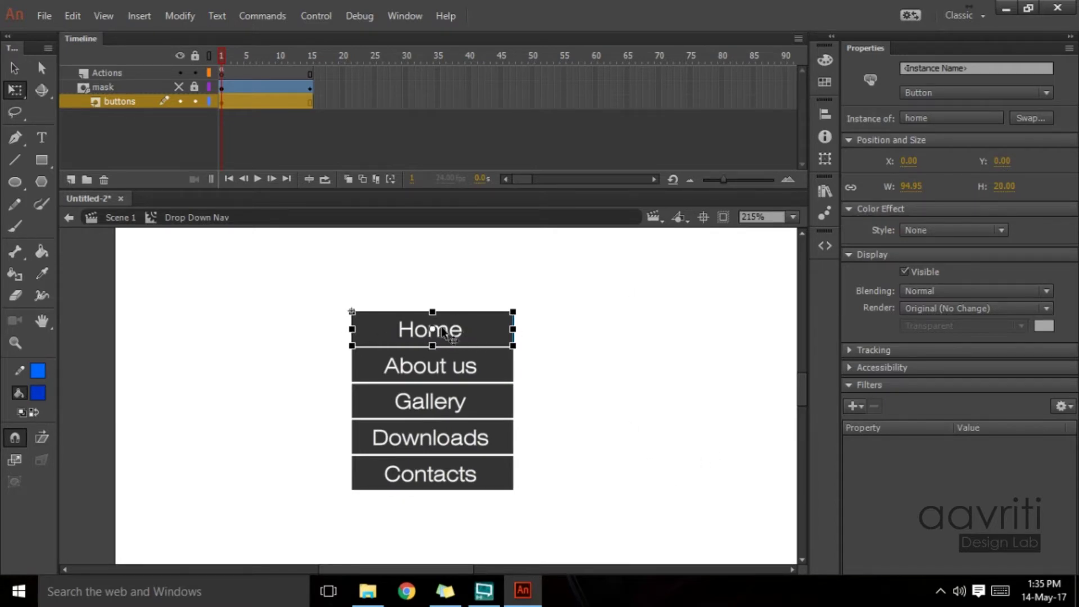
- Show the Event Handlers group of the ActionScript code snippets, with Timeline Navigation collapsed
{"action": "left_click", "coordinate": [824, 246]}
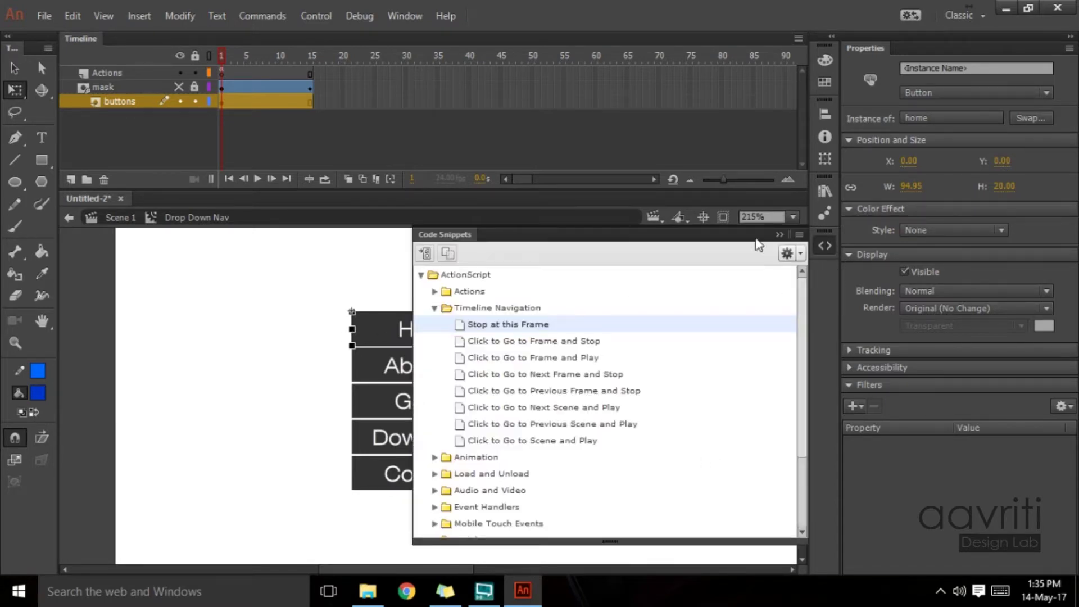
{"action": "left_click", "coordinate": [434, 308]}
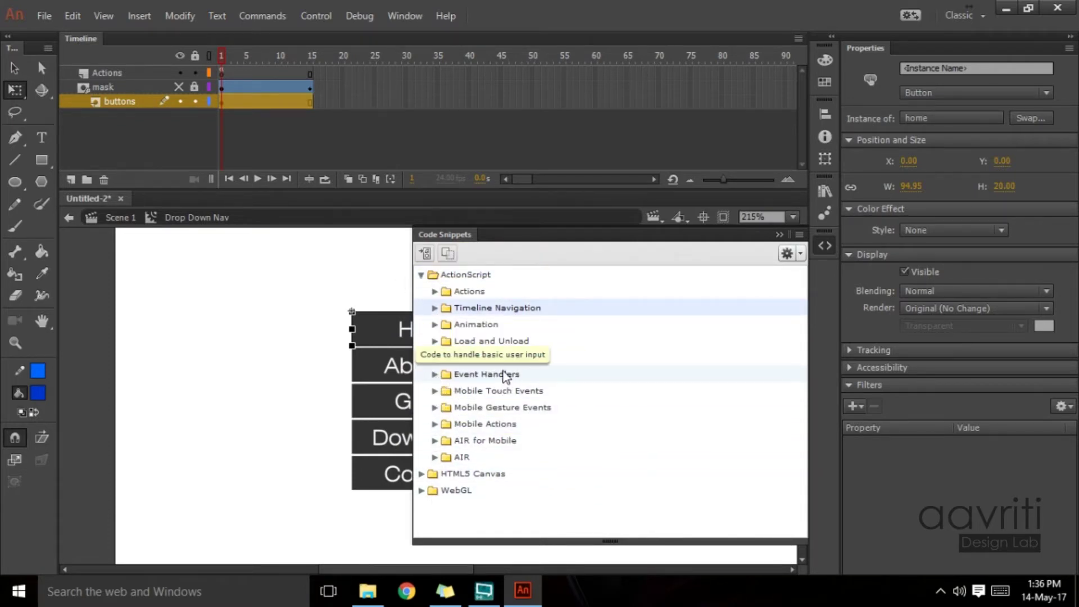
{"action": "left_click", "coordinate": [434, 374]}
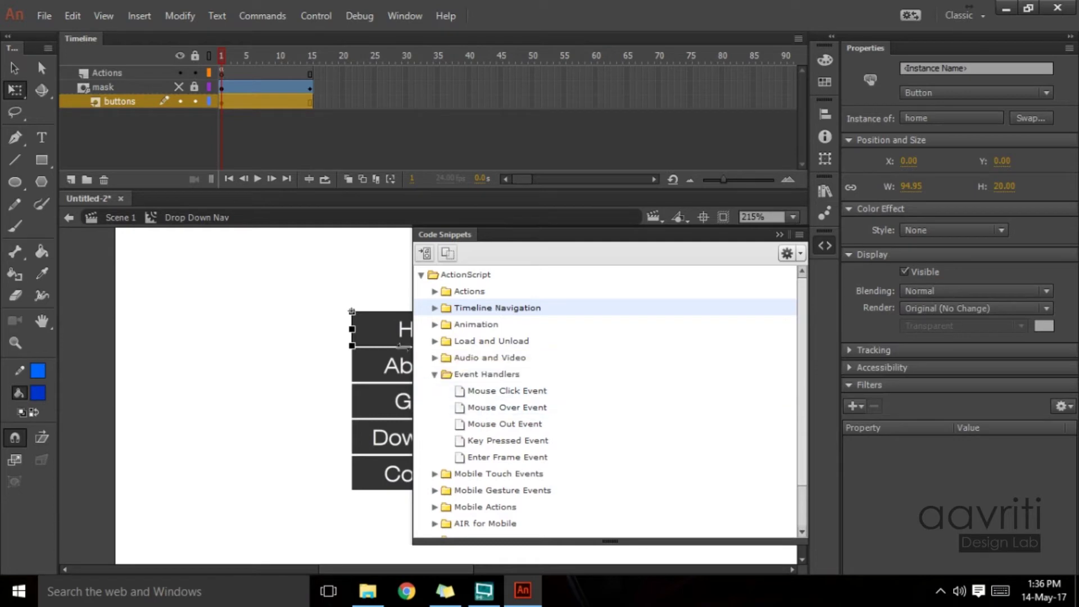
{"action": "left_click", "coordinate": [521, 413]}
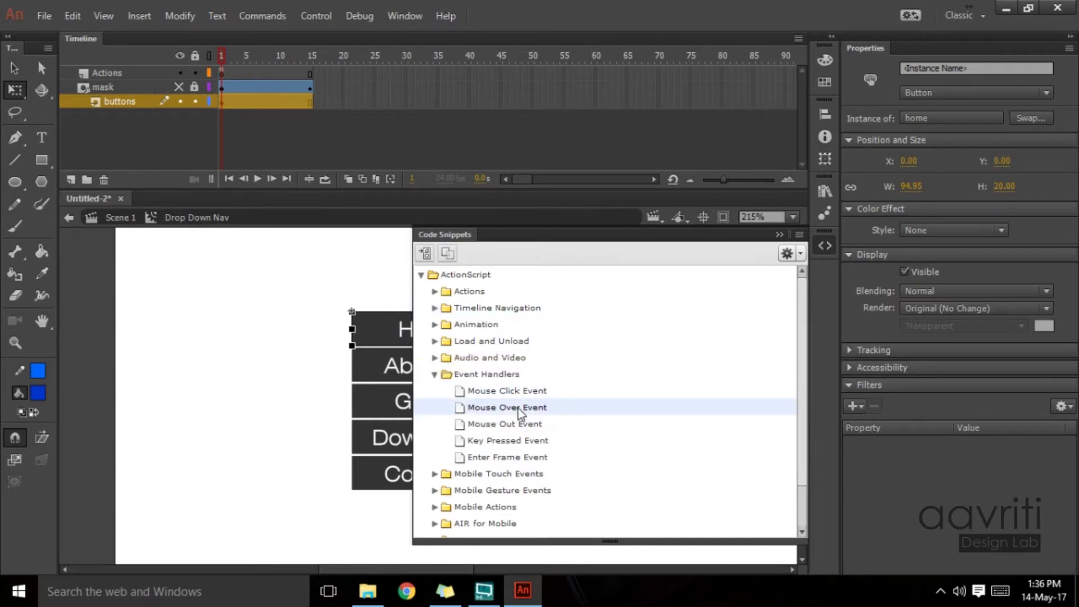
{"action": "double_click", "coordinate": [520, 413]}
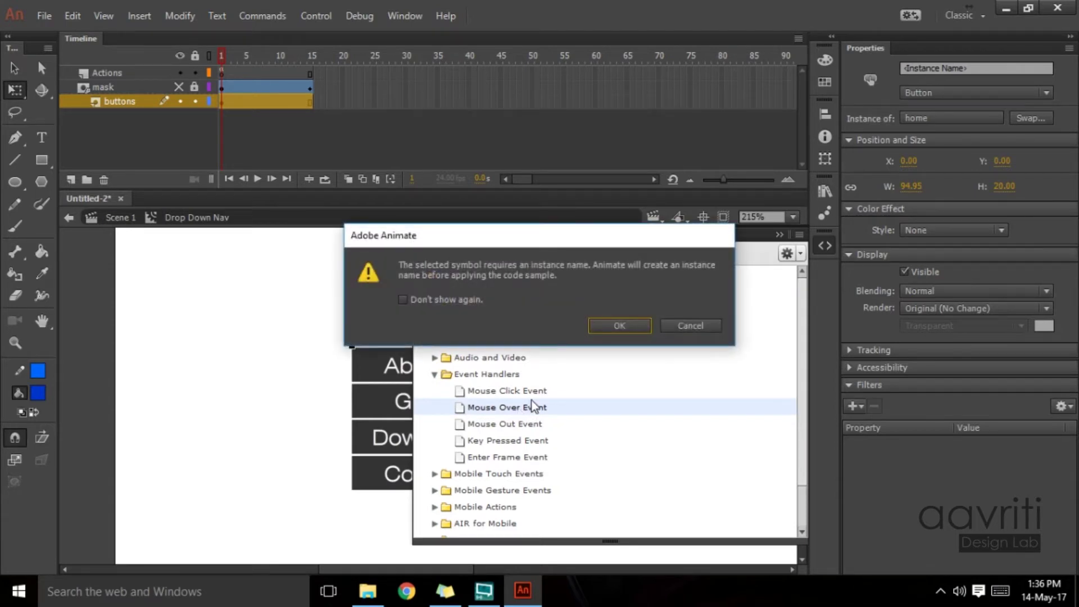
{"action": "left_click_drag", "start_coordinate": [454, 247], "coordinate": [382, 305]}
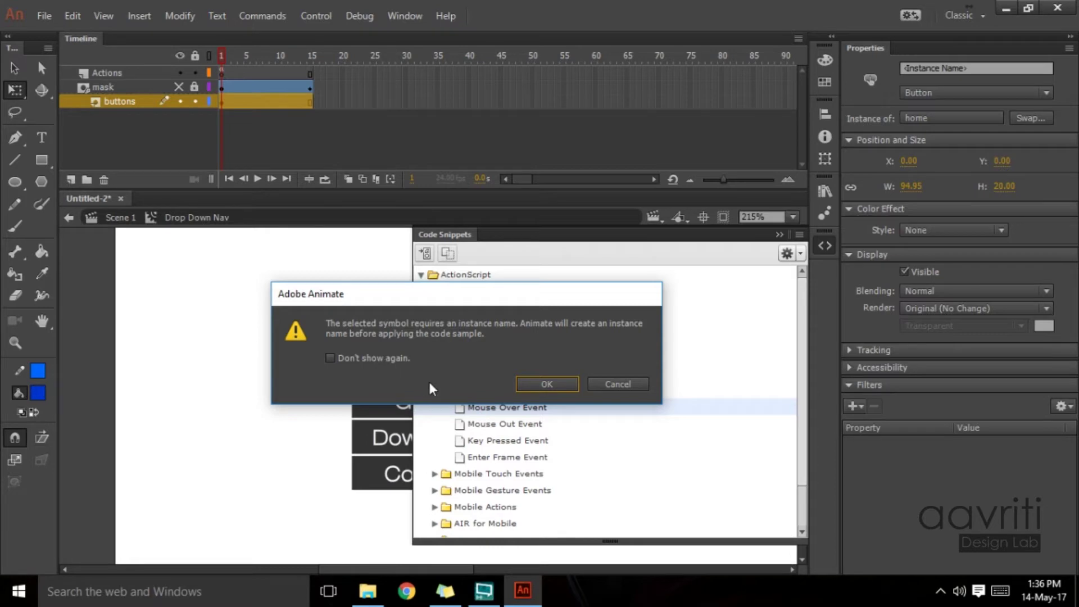
{"action": "left_click", "coordinate": [618, 384]}
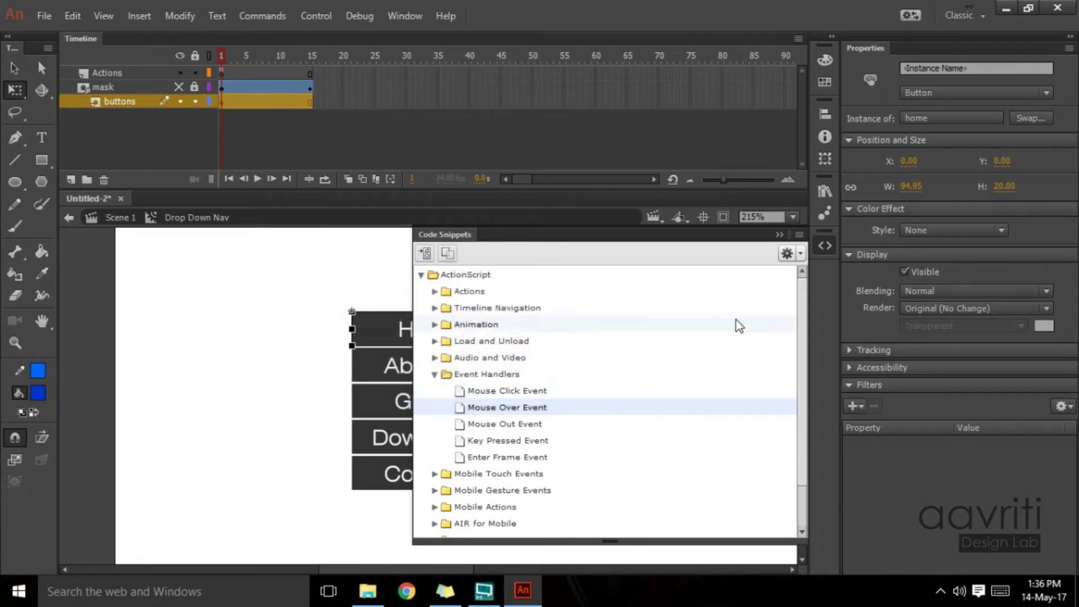
{"action": "left_click", "coordinate": [779, 234]}
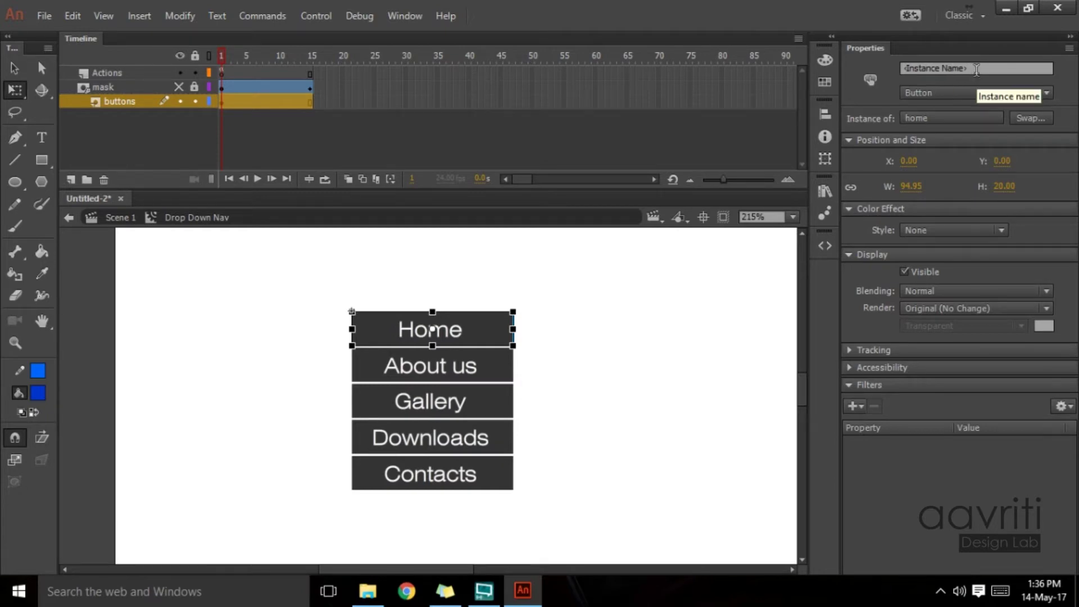
- Give the selected Home button the instance name home_btn
{"action": "left_click", "coordinate": [976, 69]}
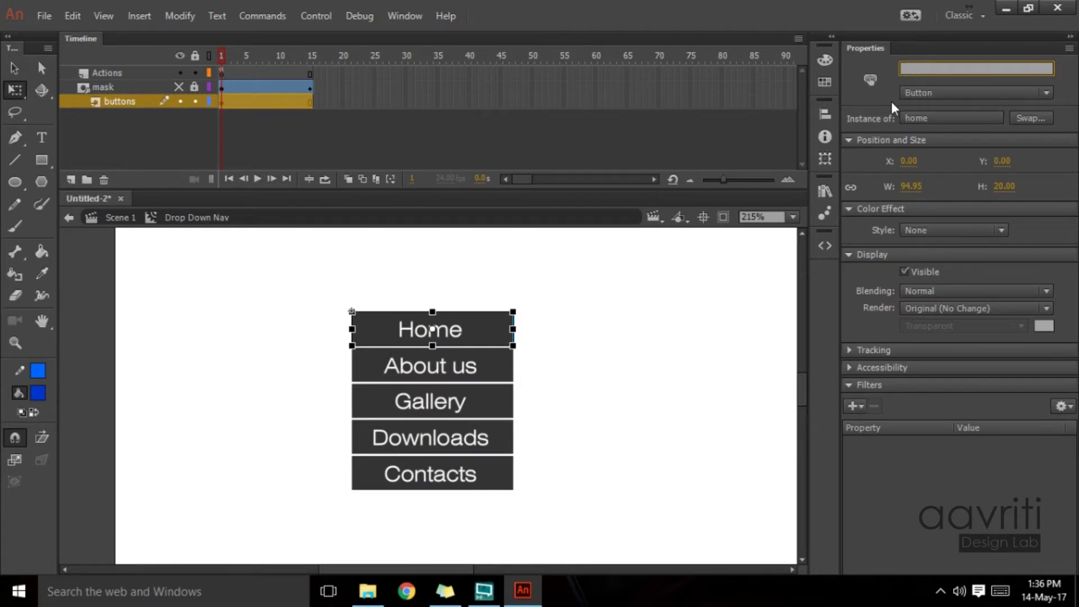
{"action": "type", "text": "home_b"}
{"action": "key", "text": "Return"}
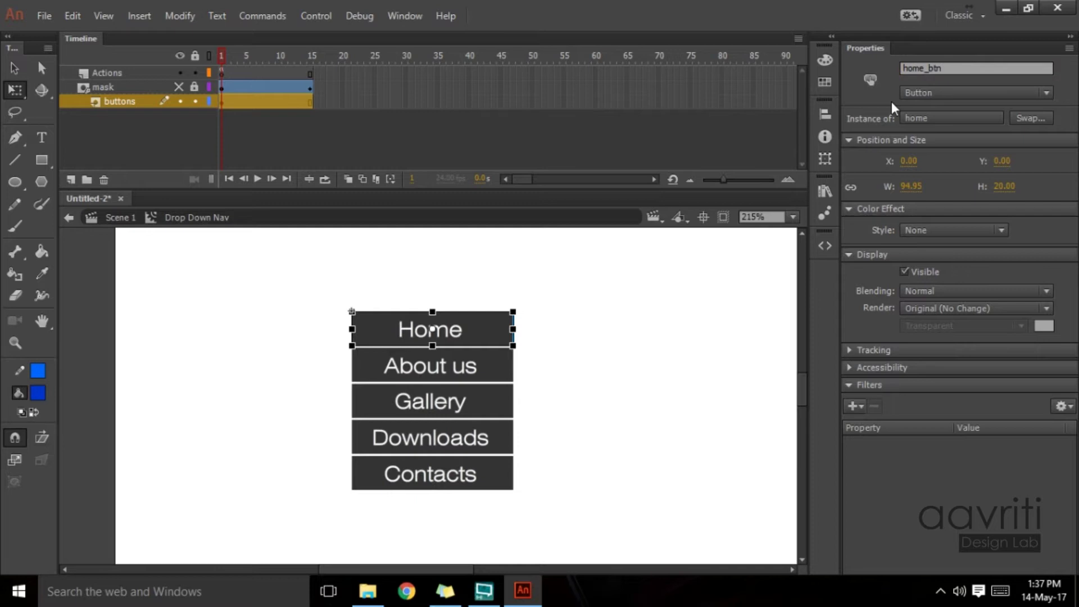
- Apply the Mouse Over Event code snippet to the home_btn instance
{"action": "left_click", "coordinate": [824, 245]}
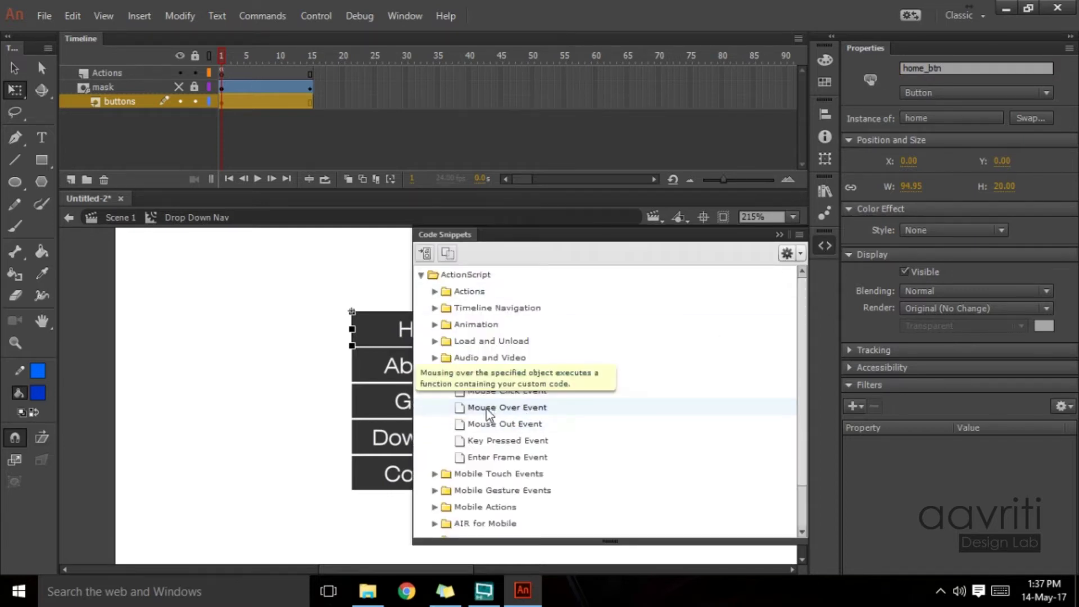
{"action": "left_click", "coordinate": [514, 408]}
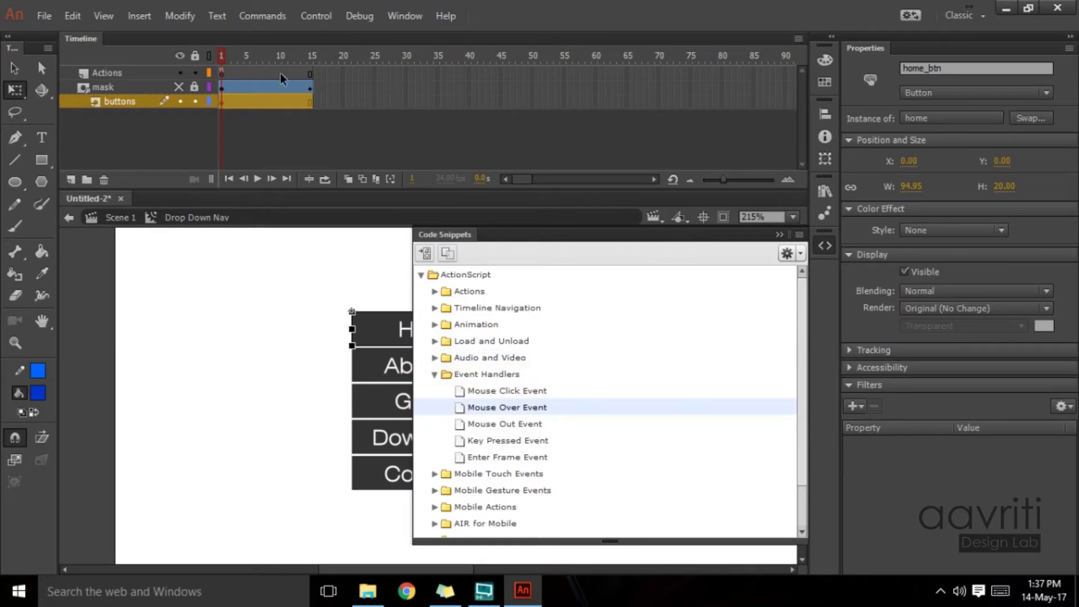
{"action": "double_click", "coordinate": [506, 410]}
{"action": "left_click", "coordinate": [506, 399]}
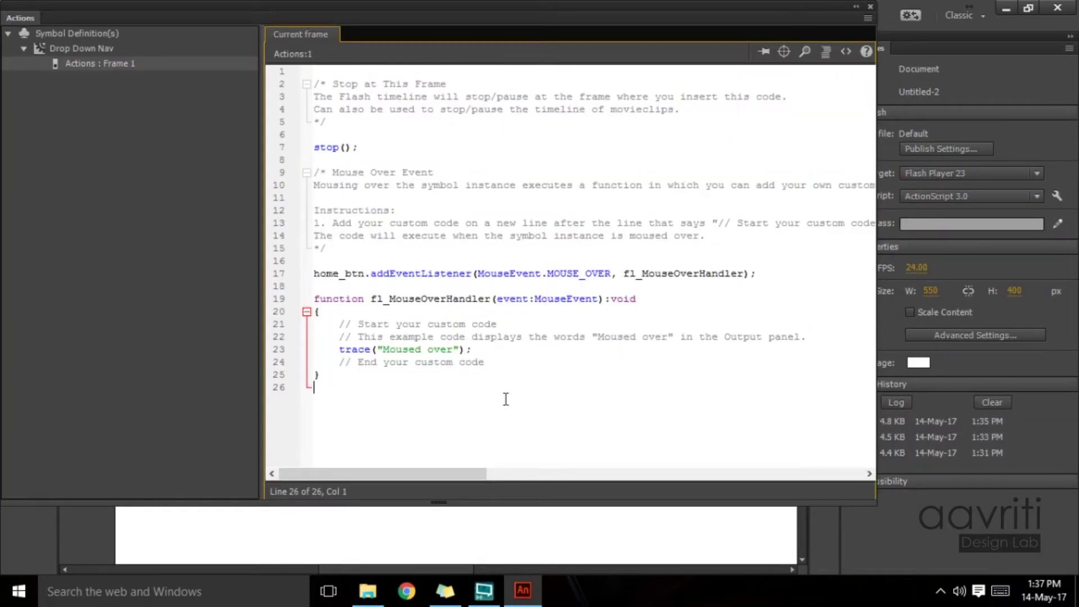
- Examine the block comment and the inline comments in the inserted Mouse Over Event code
{"action": "left_click_drag", "start_coordinate": [334, 251], "coordinate": [315, 172]}
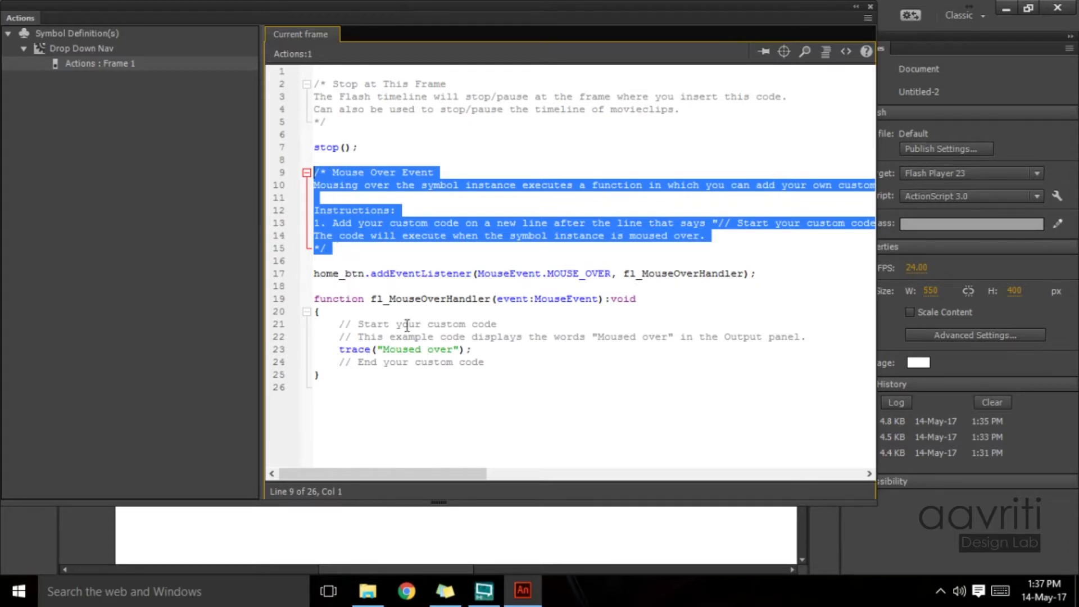
{"action": "left_click_drag", "start_coordinate": [349, 241], "coordinate": [320, 172]}
{"action": "left_click", "coordinate": [329, 199]}
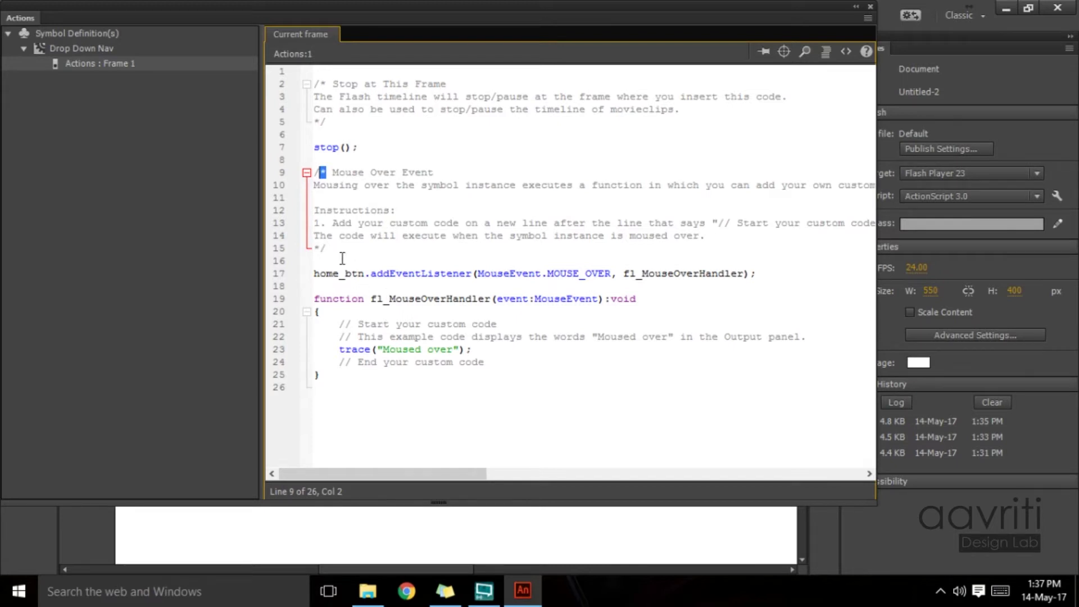
{"action": "left_click_drag", "start_coordinate": [339, 324], "coordinate": [508, 319]}
{"action": "left_click", "coordinate": [394, 340]}
{"action": "left_click_drag", "start_coordinate": [352, 324], "coordinate": [339, 324]}
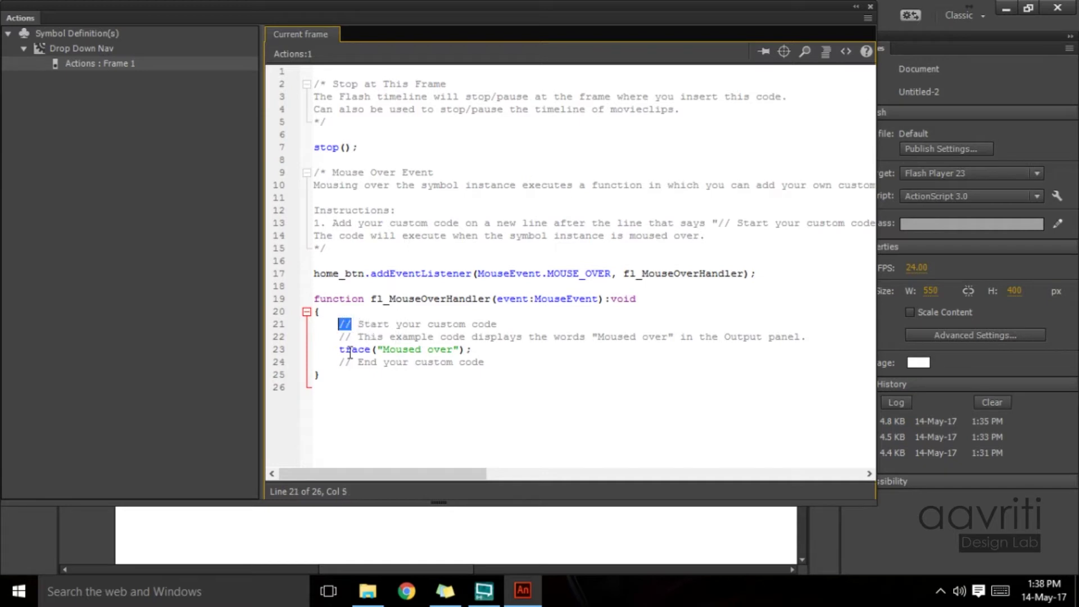
{"action": "left_click_drag", "start_coordinate": [339, 324], "coordinate": [834, 337]}
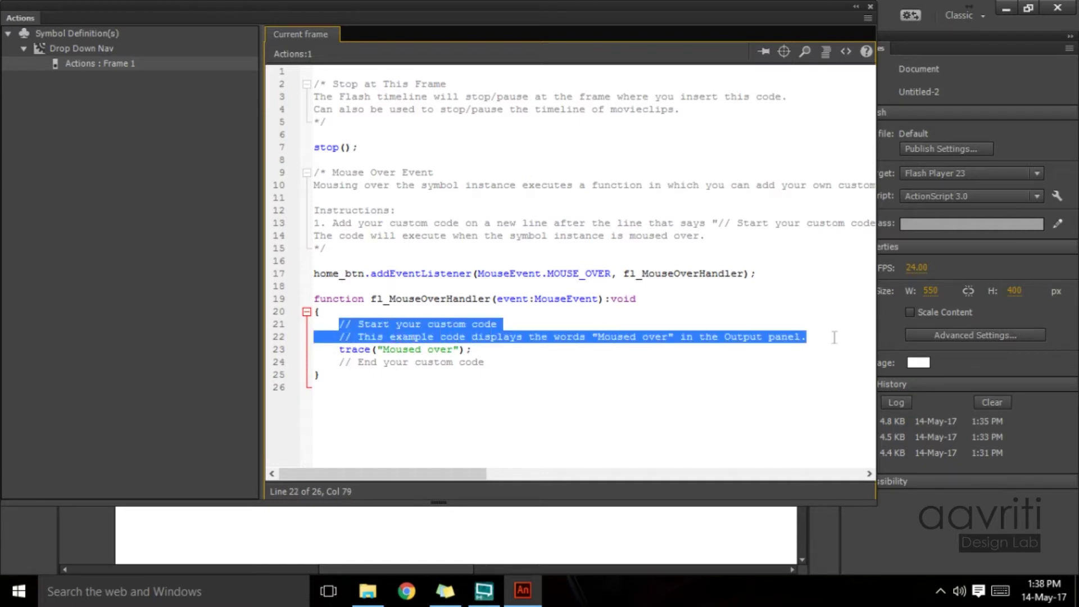
{"action": "left_click", "coordinate": [497, 386]}
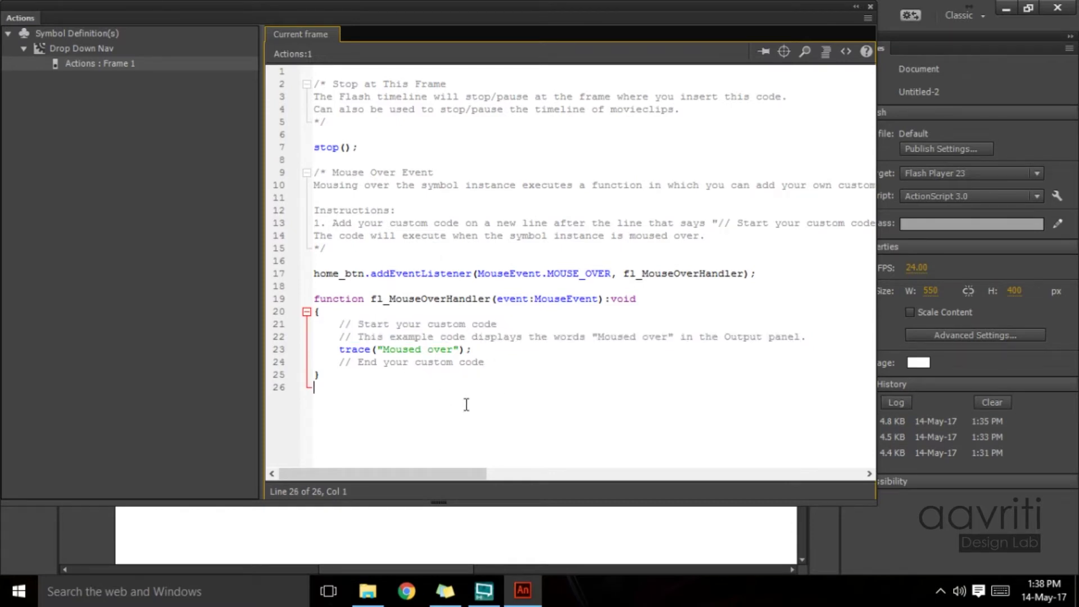
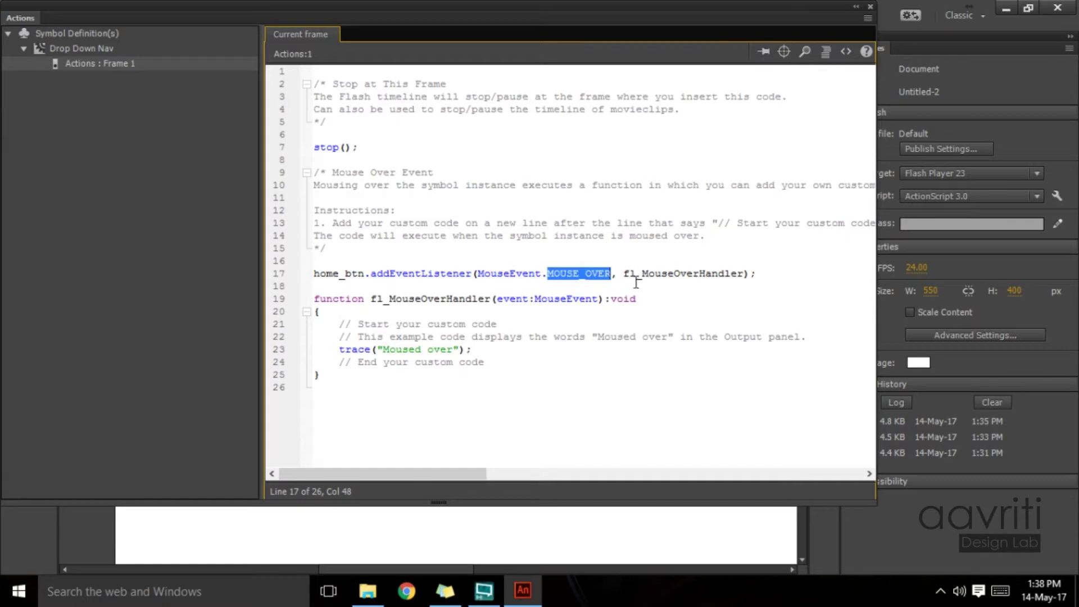
- Examine the arguments of the home_btn event listener, the fl_MouseOverHandler function signature and its trace statement
{"action": "left_click_drag", "start_coordinate": [625, 273], "coordinate": [744, 279]}
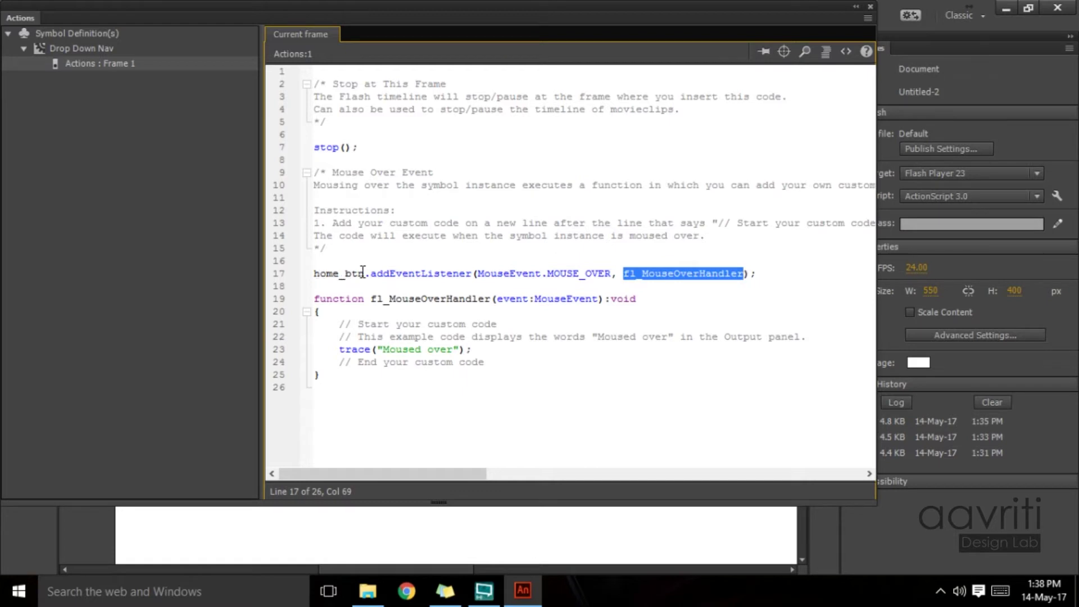
{"action": "left_click_drag", "start_coordinate": [364, 273], "coordinate": [542, 273]}
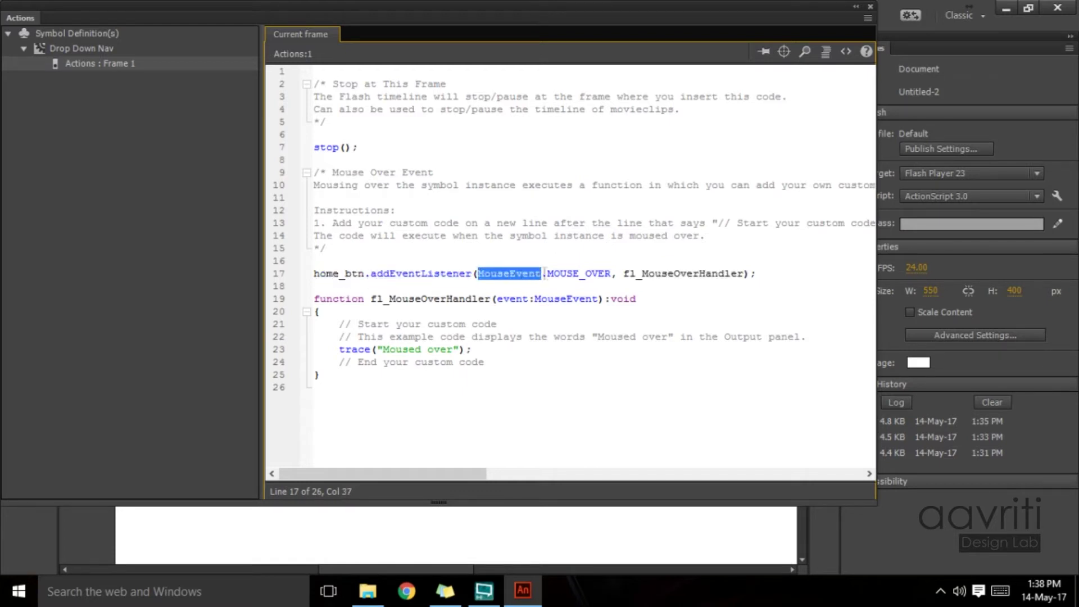
{"action": "left_click_drag", "start_coordinate": [611, 274], "coordinate": [547, 274]}
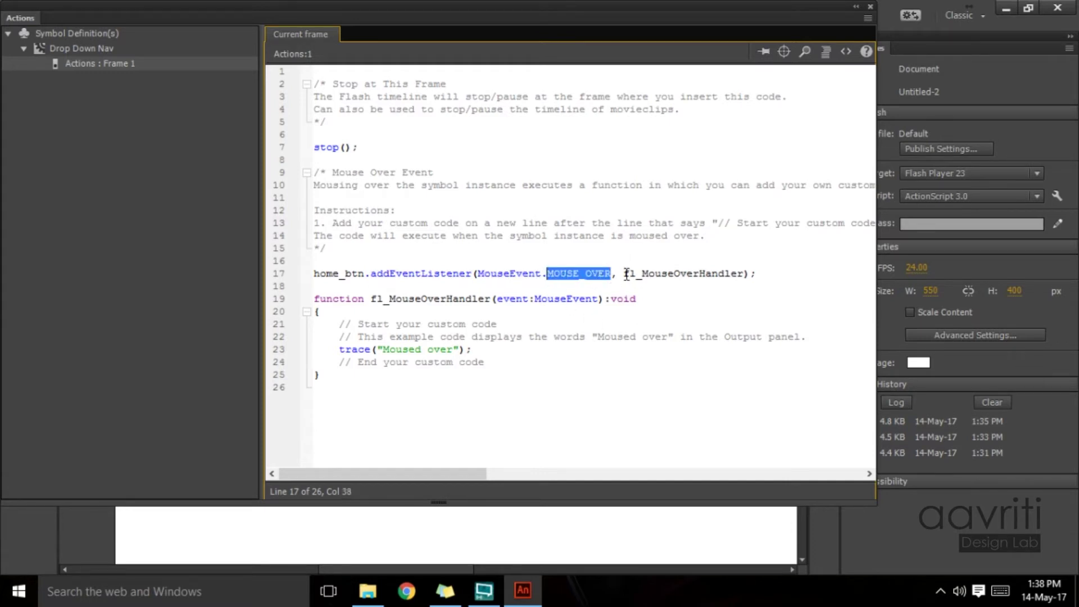
{"action": "left_click_drag", "start_coordinate": [624, 273], "coordinate": [744, 274]}
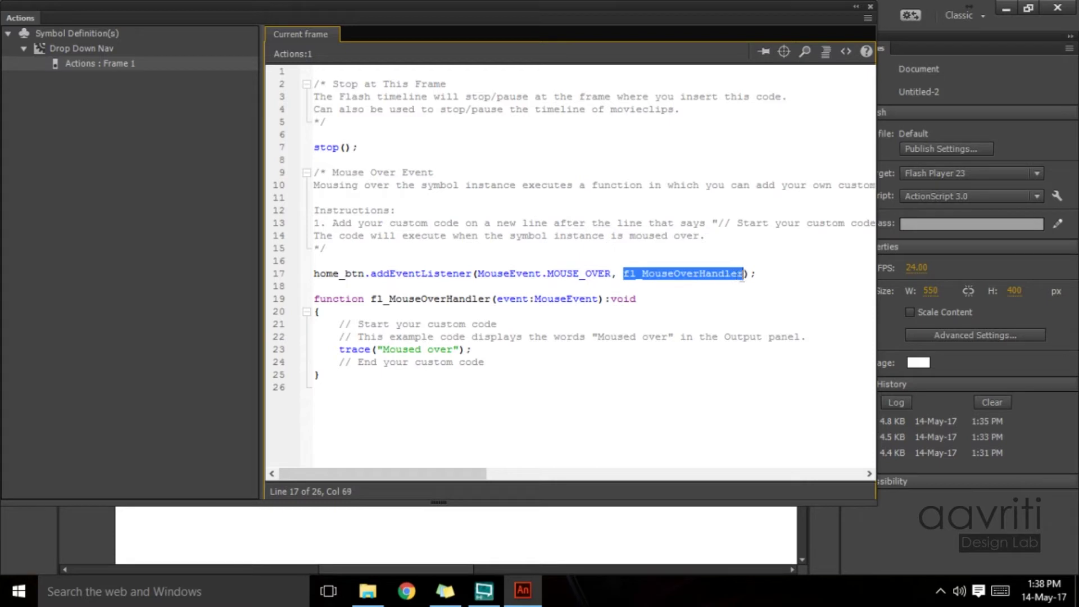
{"action": "left_click", "coordinate": [674, 273]}
{"action": "left_click_drag", "start_coordinate": [622, 273], "coordinate": [744, 274]}
{"action": "left_click_drag", "start_coordinate": [370, 299], "coordinate": [493, 300]}
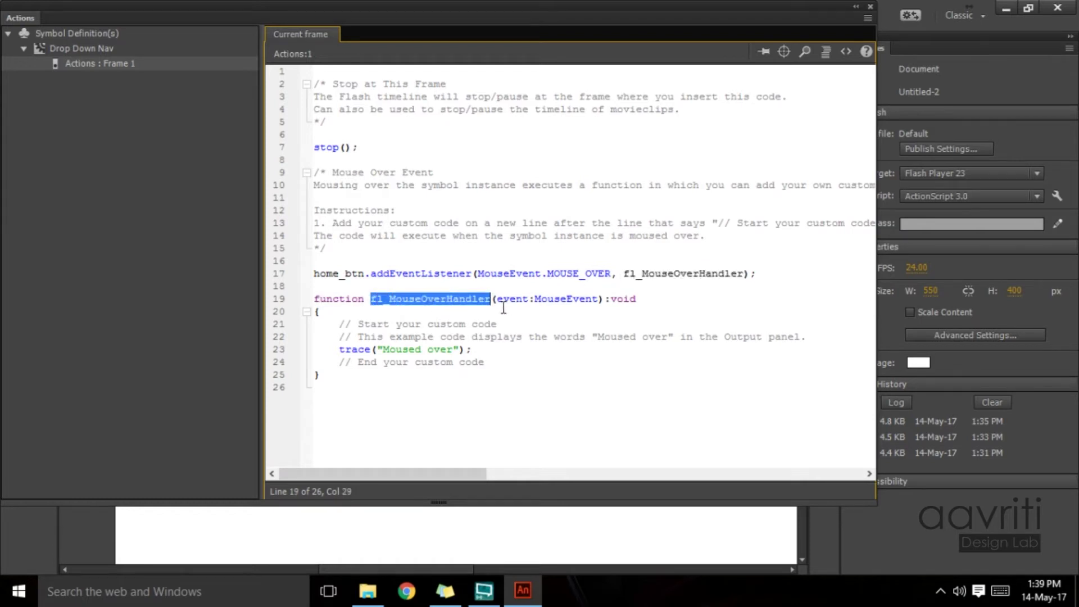
{"action": "left_click_drag", "start_coordinate": [497, 298], "coordinate": [656, 299]}
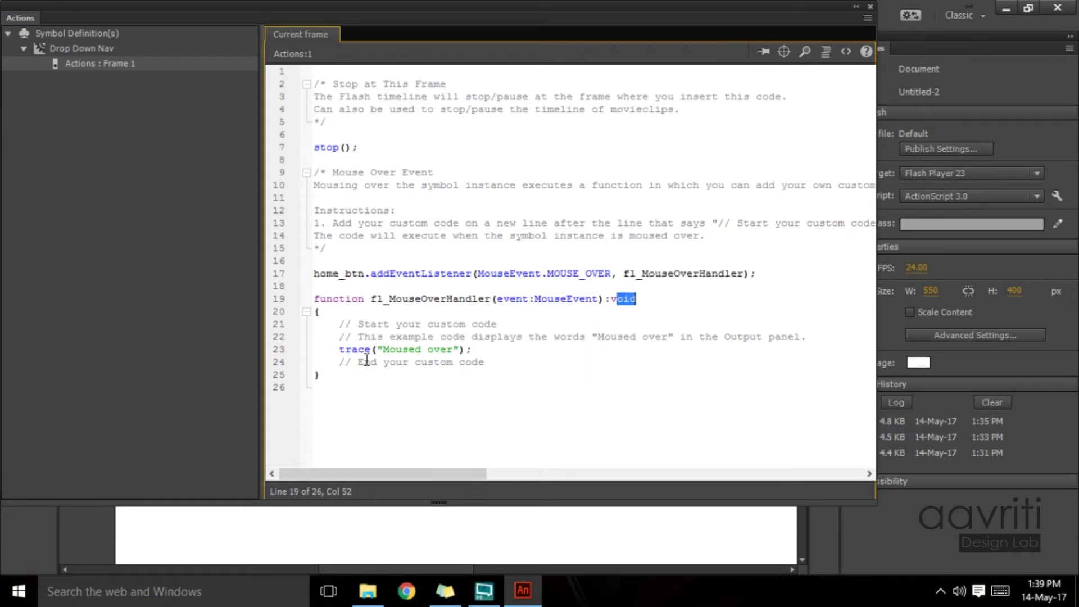
{"action": "left_click_drag", "start_coordinate": [335, 351], "coordinate": [473, 350]}
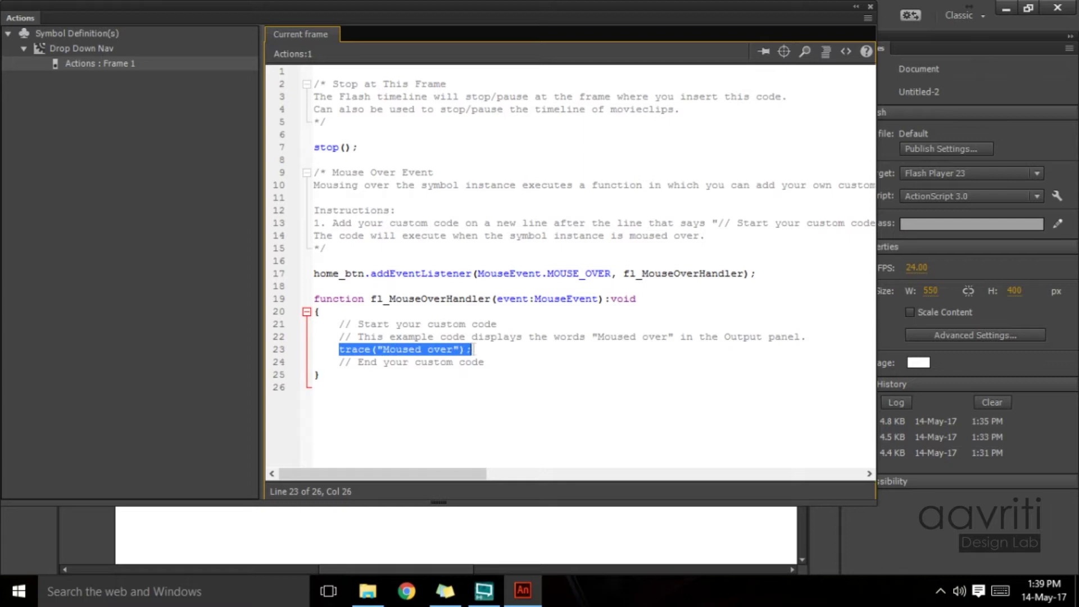
- Test the movie to try the Home button's mouse-over handler
{"action": "key", "text": "ctrl+Return"}
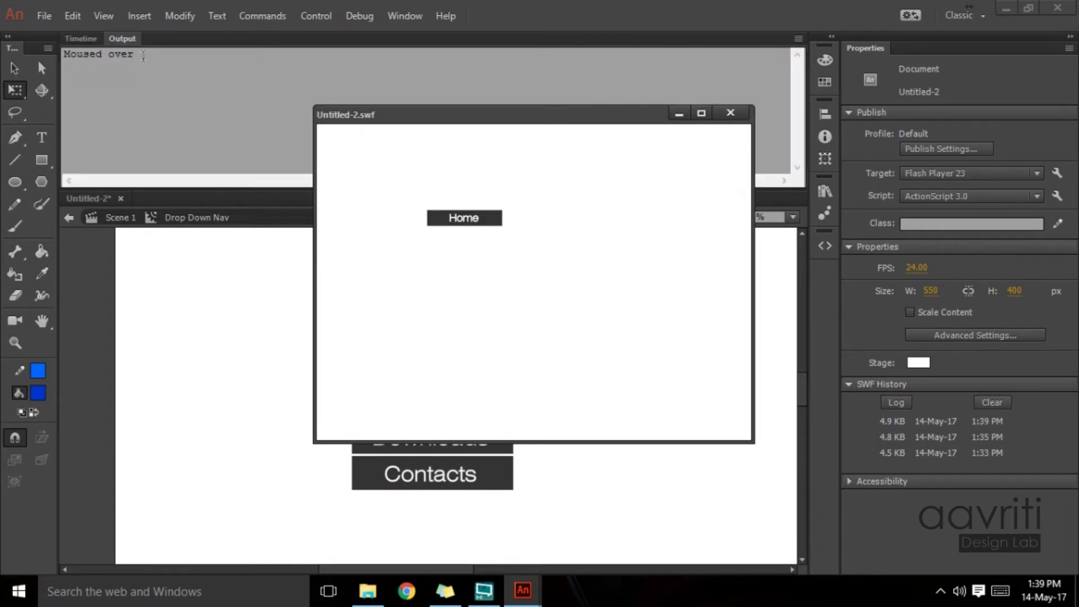
- Check the Moused over trace output in the Output log while mousing over Home in the test movie
{"action": "key", "text": "F9"}
{"action": "left_click", "coordinate": [870, 7]}
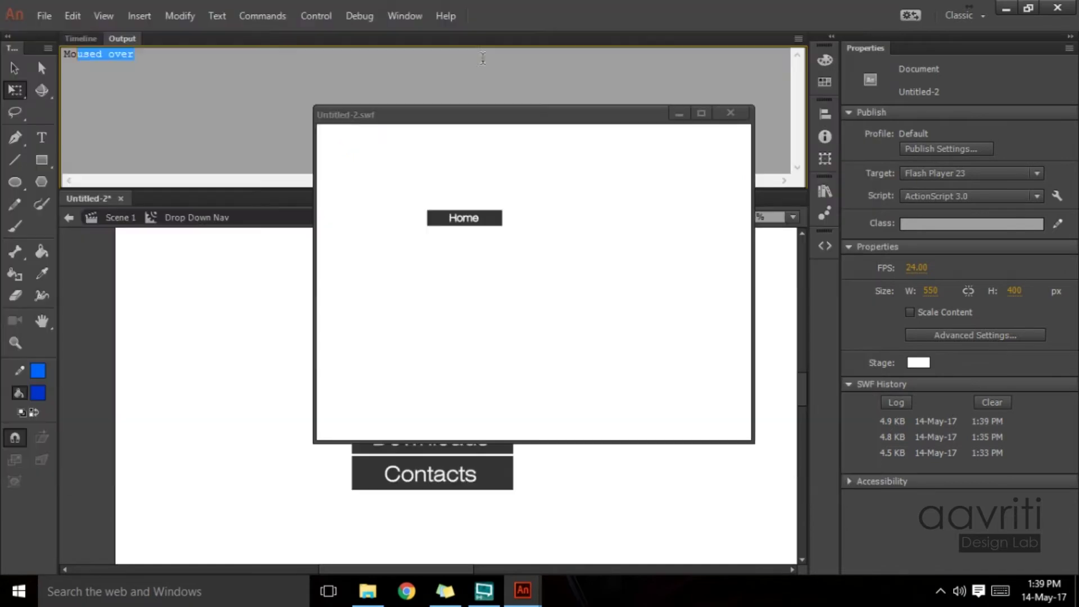
{"action": "left_click", "coordinate": [125, 113]}
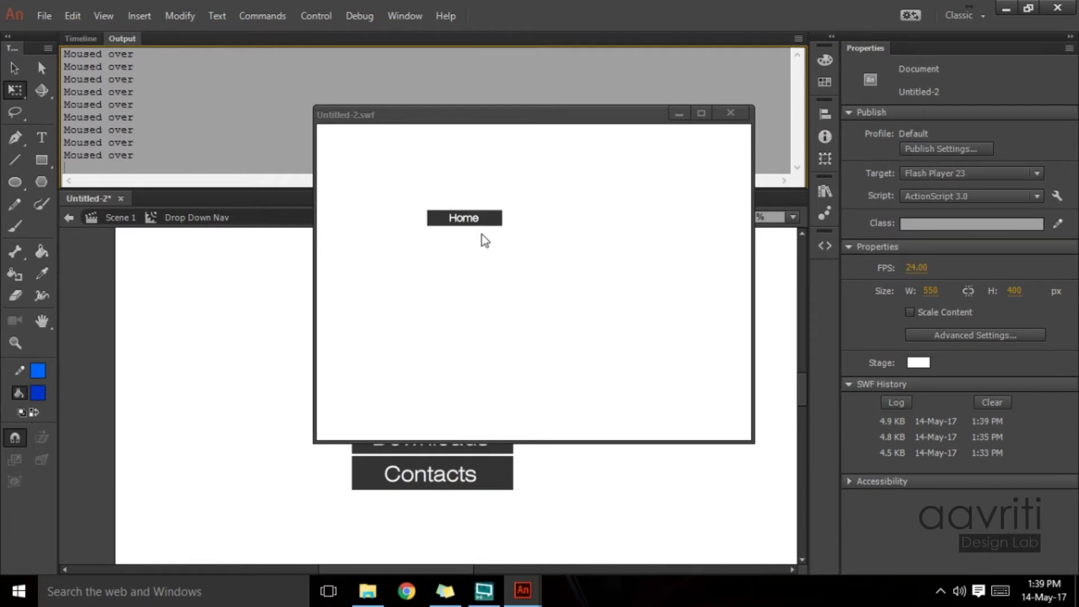
- Replace the body of fl_MouseOverHandler in the Actions layer's frame 1 code with play();
{"action": "left_click", "coordinate": [80, 38]}
{"action": "left_click", "coordinate": [222, 72]}
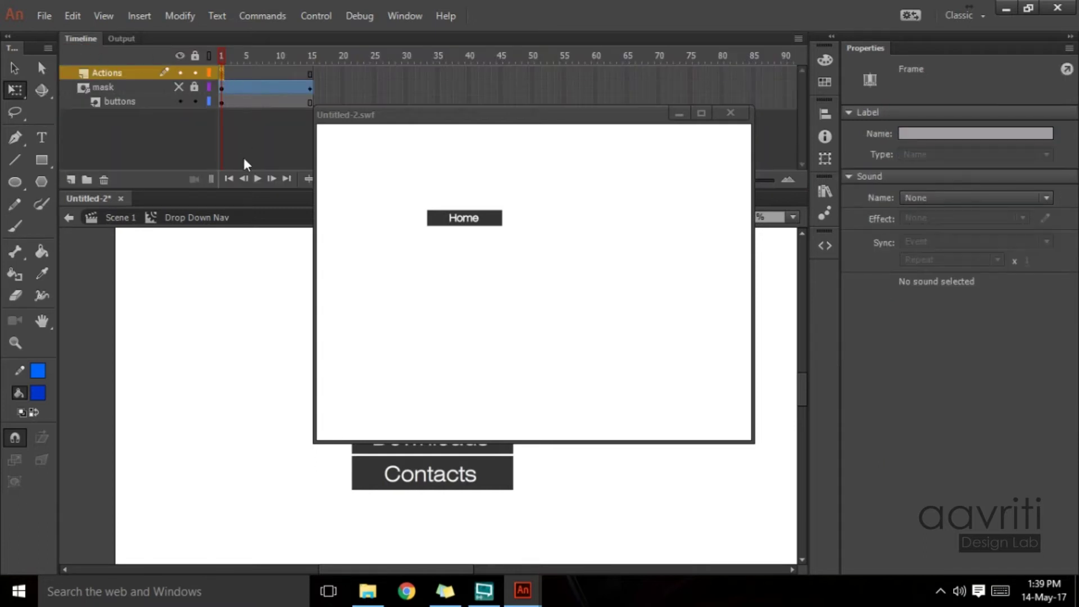
{"action": "key", "text": "F9"}
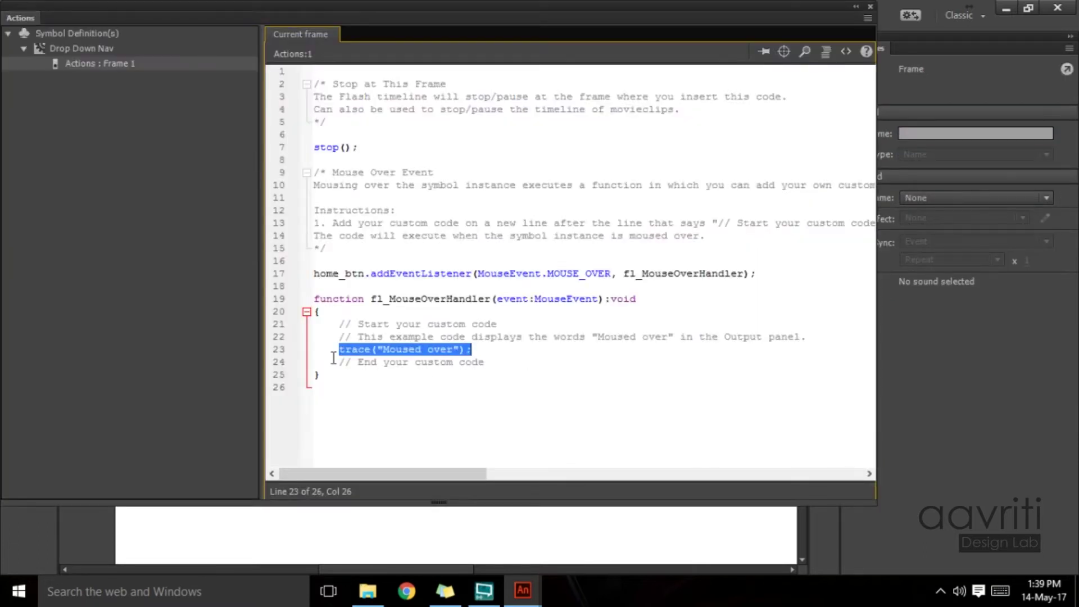
{"action": "left_click", "coordinate": [500, 448]}
{"action": "left_click_drag", "start_coordinate": [337, 324], "coordinate": [507, 358]}
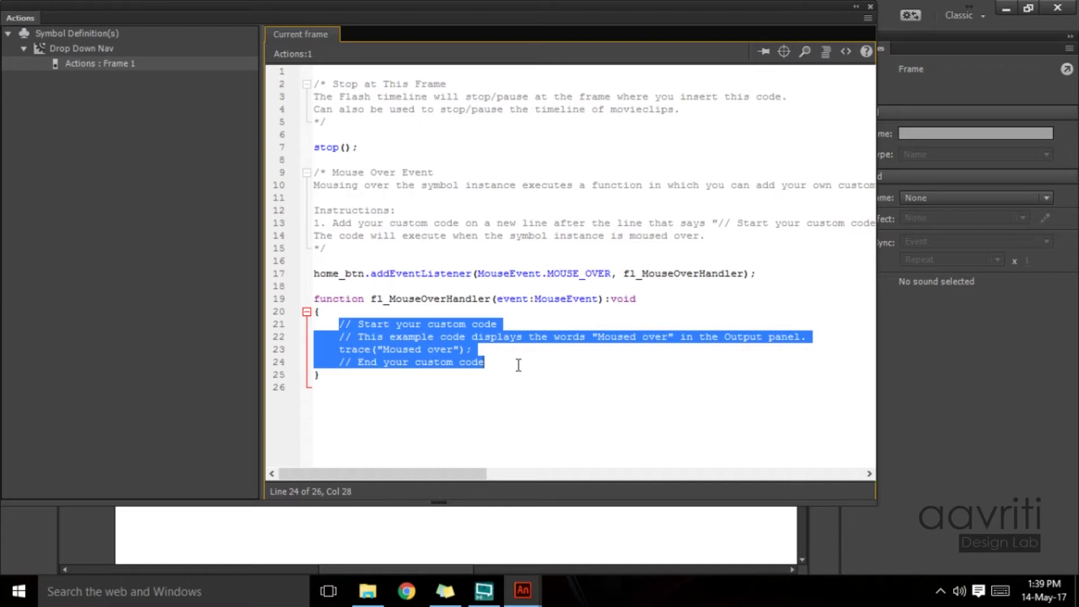
{"action": "key", "text": "BackSpace"}
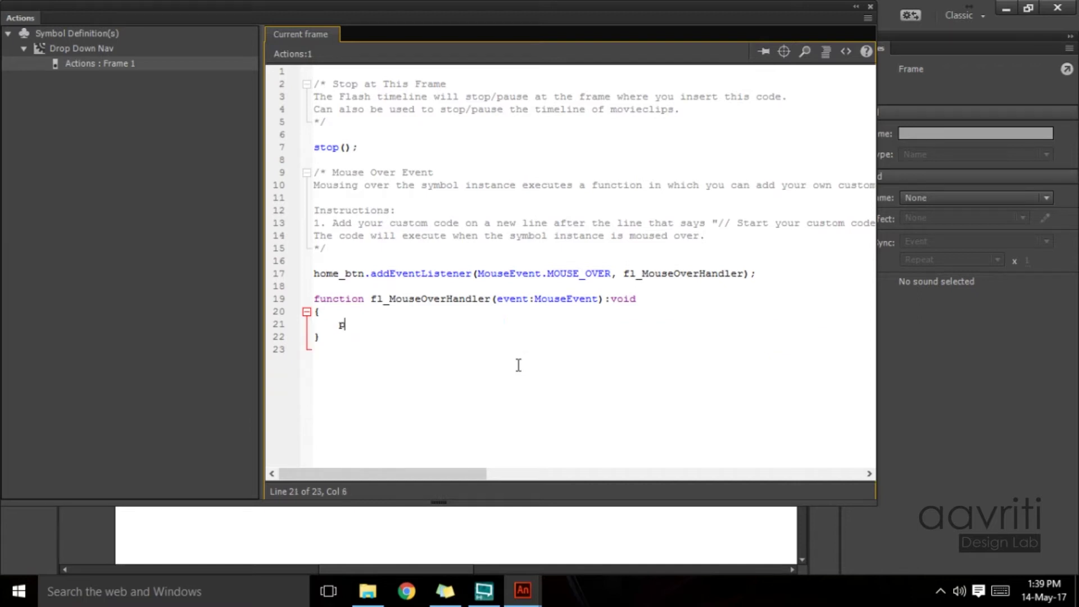
{"action": "type", "text": "play();"}
- Compare the stop() statement on frame 1 with the play() call in the mouse-over handler, and close the code and test movie
{"action": "left_click_drag", "start_coordinate": [382, 147], "coordinate": [305, 151]}
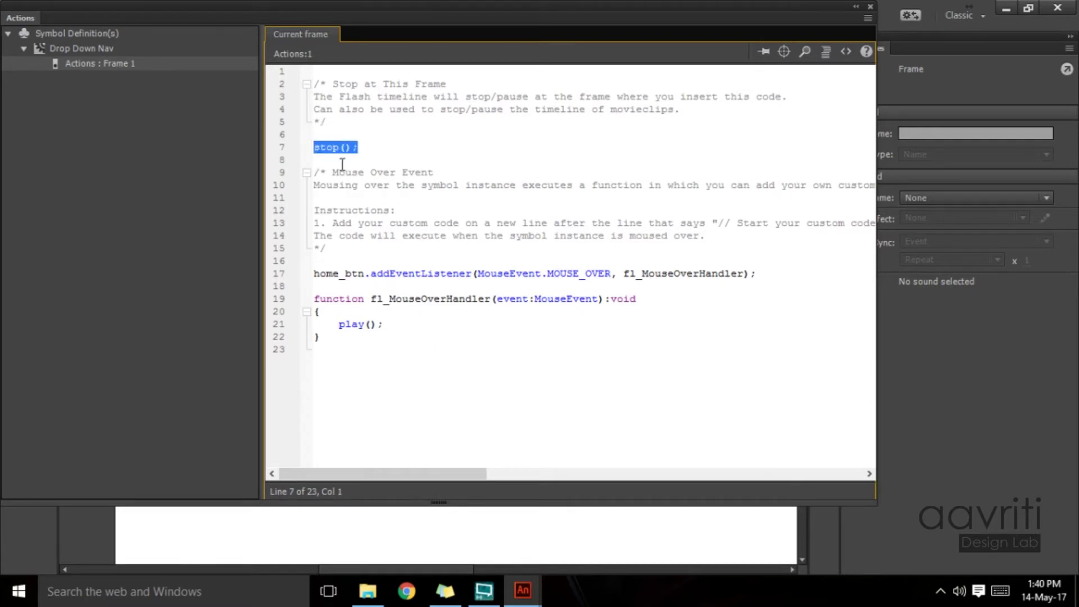
{"action": "left_click_drag", "start_coordinate": [388, 325], "coordinate": [339, 324]}
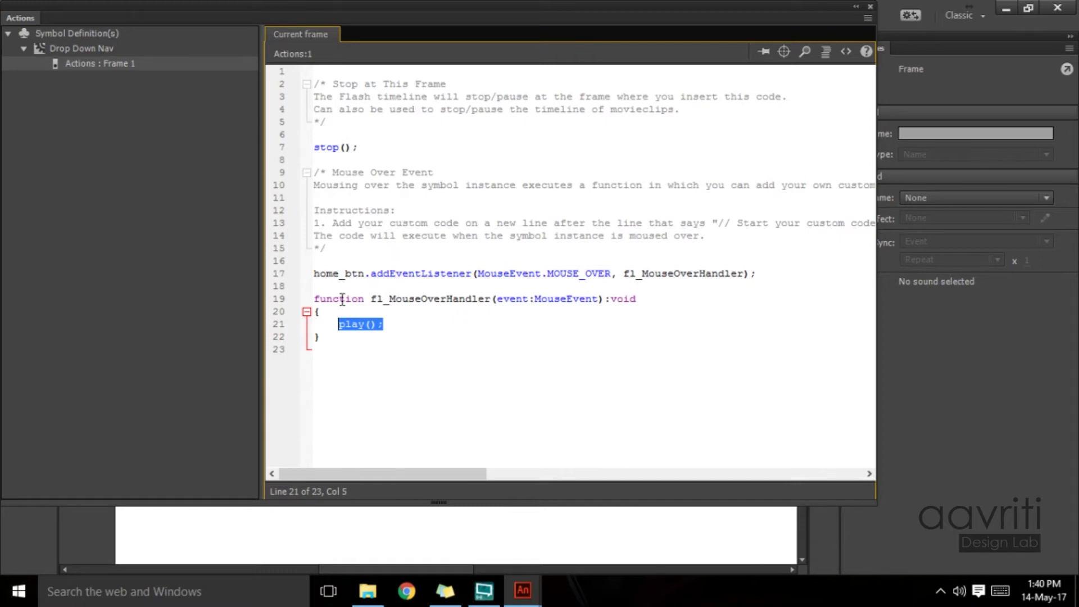
{"action": "left_click", "coordinate": [870, 7]}
{"action": "key", "text": "ctrl+Return"}
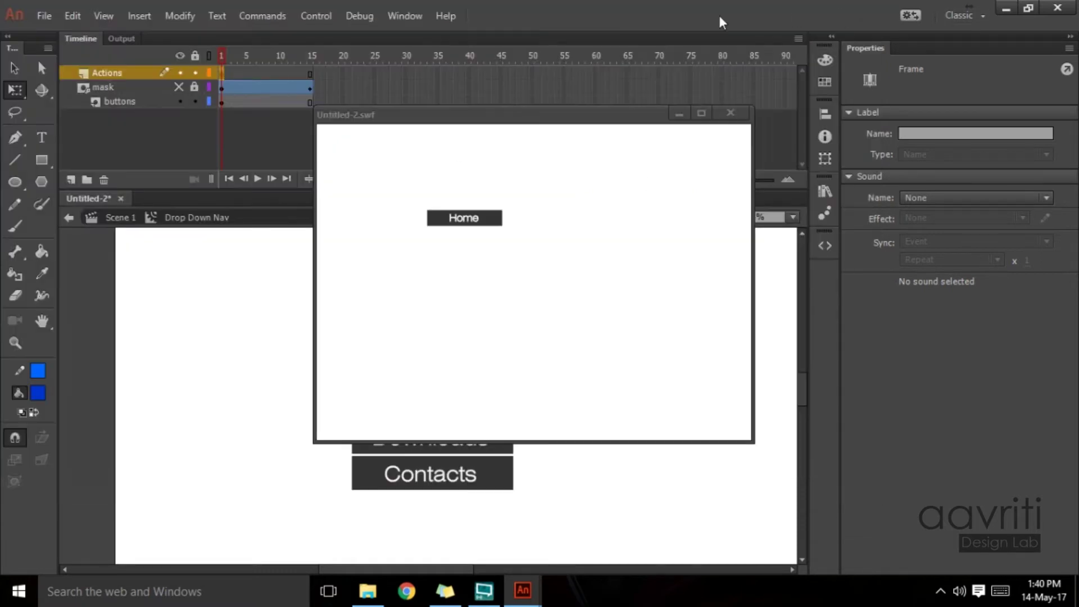
- Lock the buttons layer, show the mask layer, and preview the masked animation from frame 1 to frame 15
{"action": "left_click", "coordinate": [220, 56]}
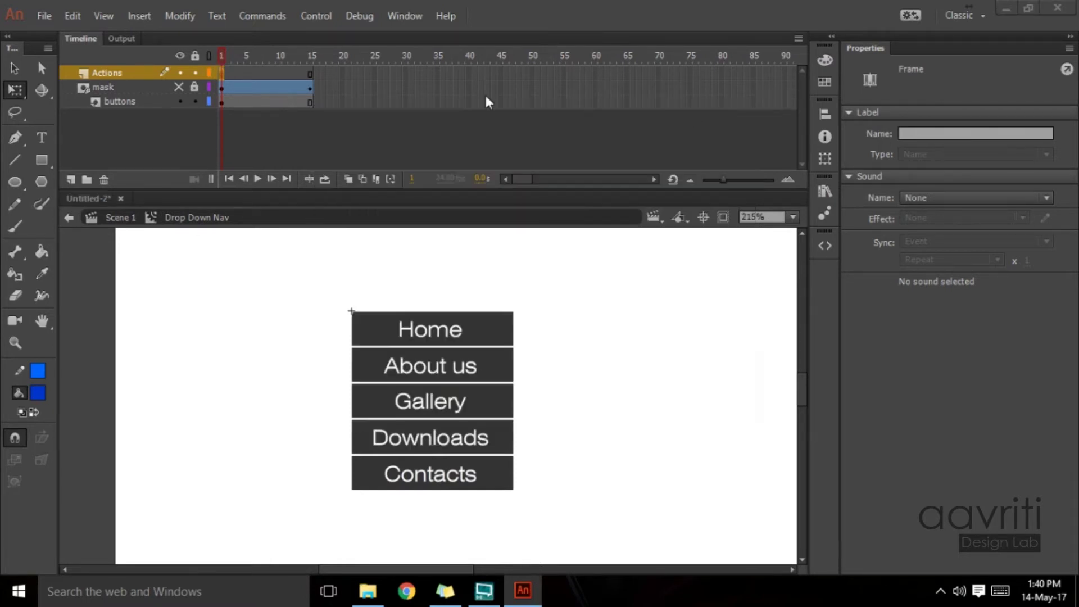
{"action": "left_click", "coordinate": [233, 57]}
{"action": "left_click", "coordinate": [222, 56]}
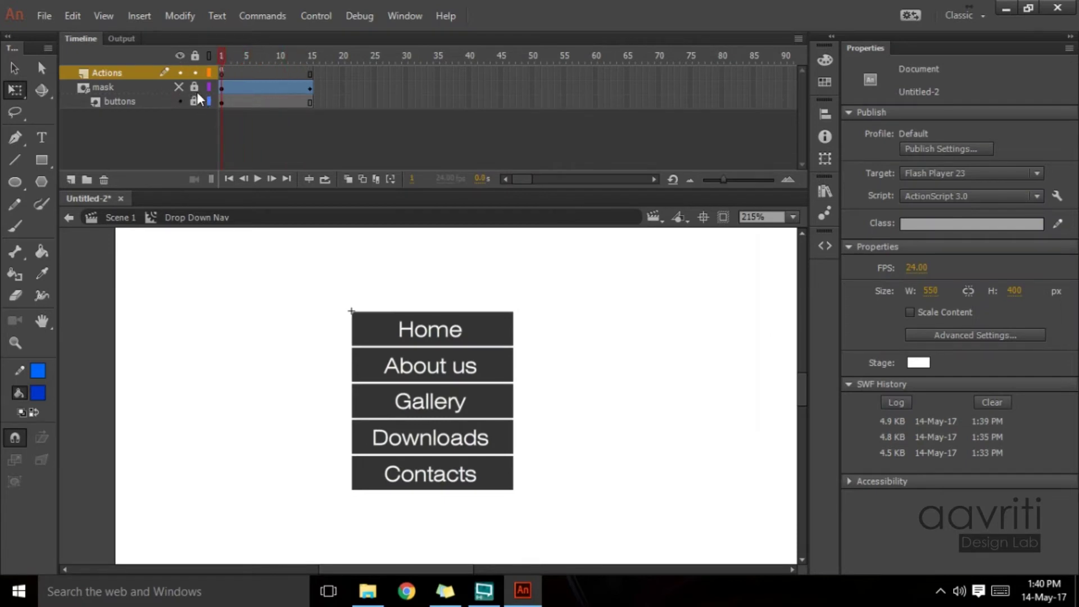
{"action": "left_click", "coordinate": [179, 87]}
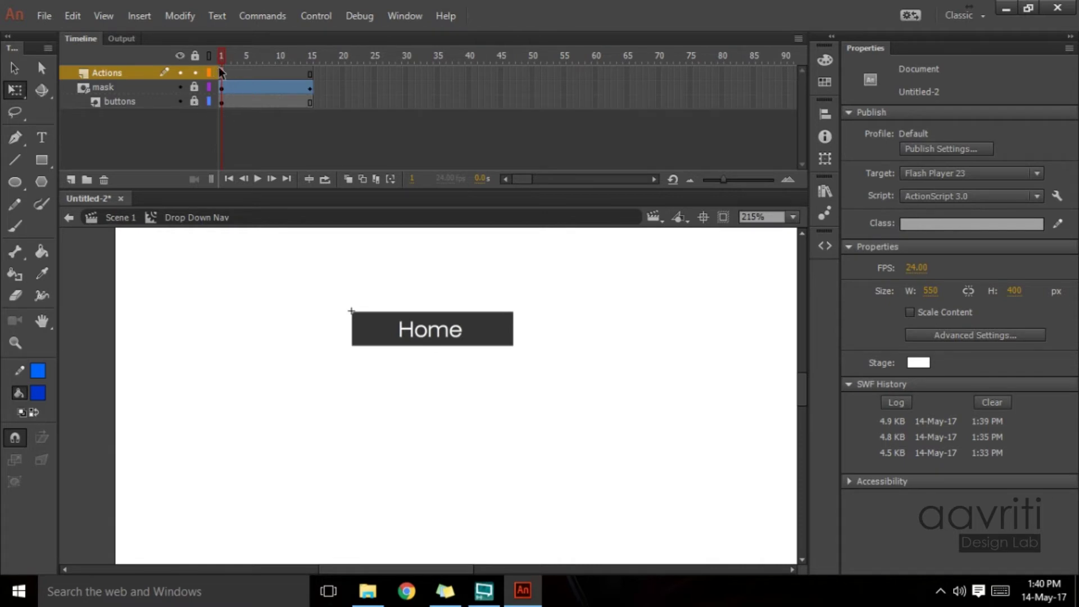
{"action": "left_click_drag", "start_coordinate": [223, 61], "coordinate": [311, 62]}
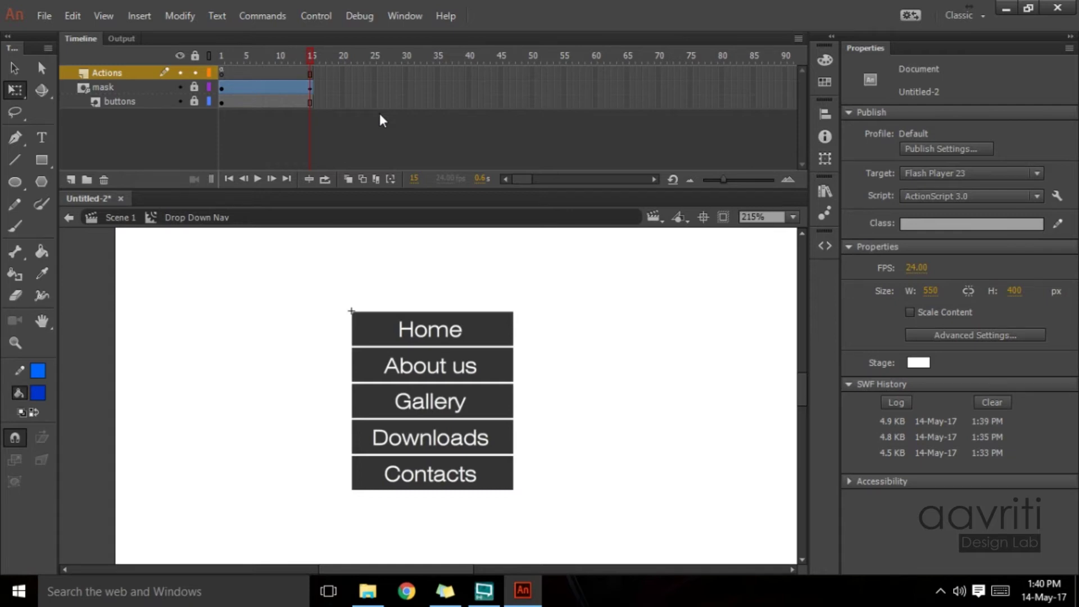
- Test the movie's Home mouse-over playback, close it, and scrub the drop-down animation between frames 1 and 15
{"action": "key", "text": "ctrl+Return"}
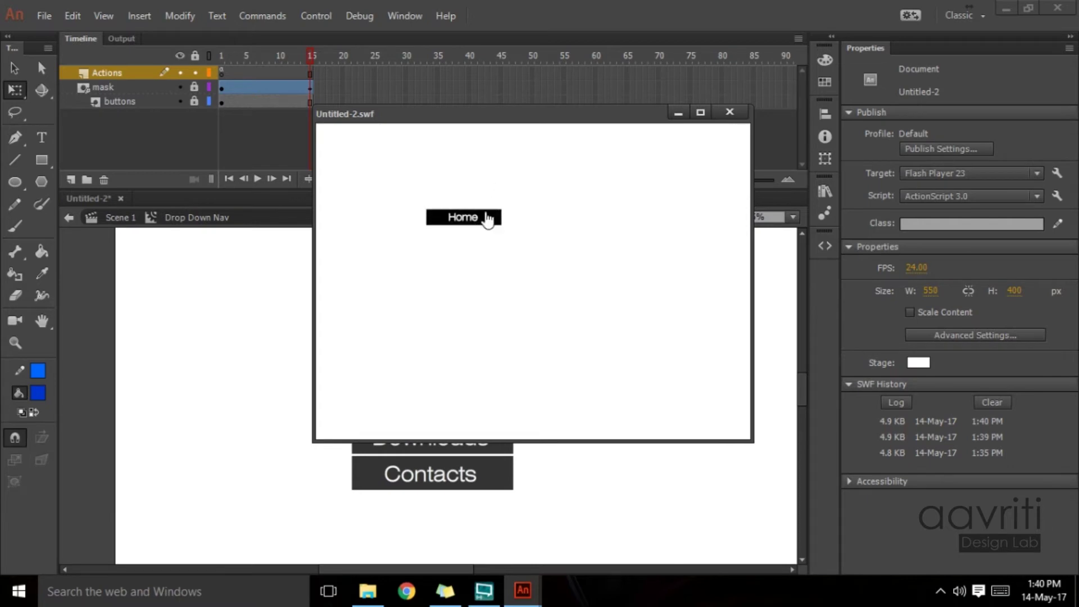
{"action": "left_click", "coordinate": [728, 113]}
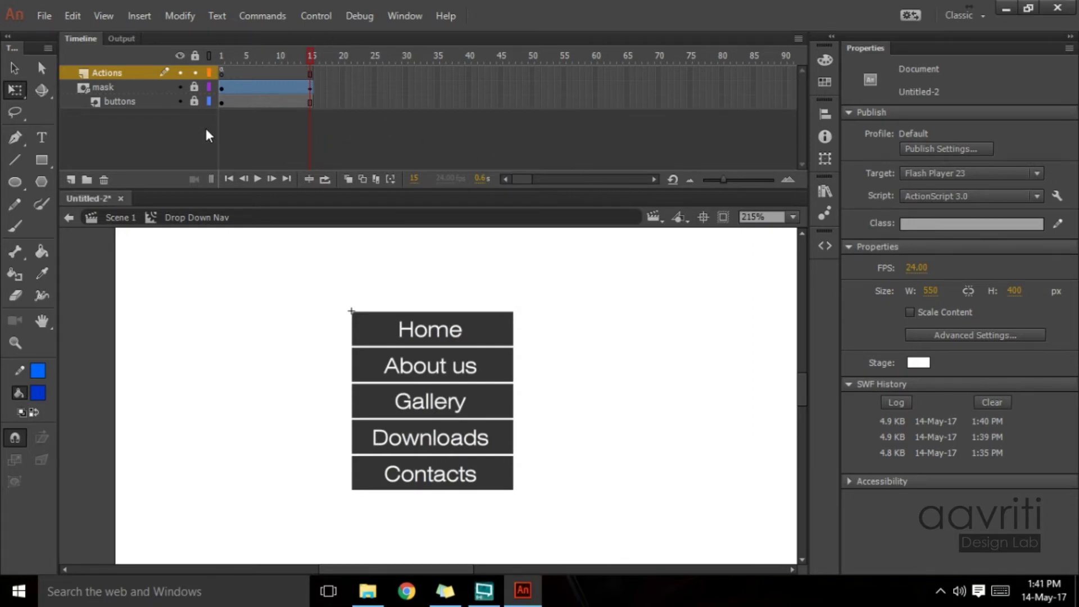
{"action": "left_click_drag", "start_coordinate": [311, 56], "coordinate": [211, 65]}
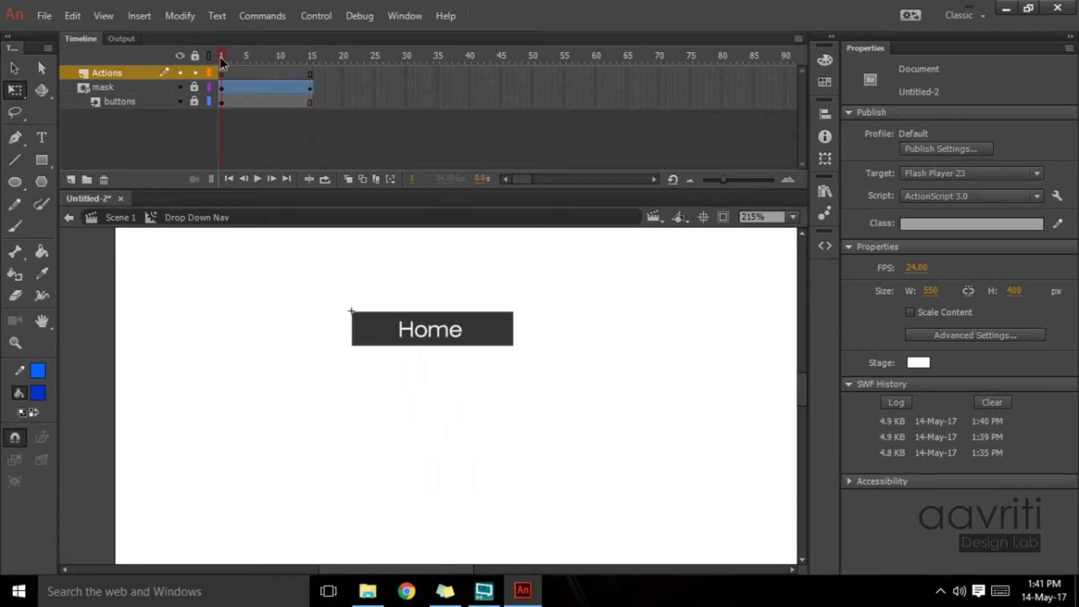
{"action": "left_click_drag", "start_coordinate": [221, 59], "coordinate": [221, 21]}
{"action": "left_click_drag", "start_coordinate": [222, 54], "coordinate": [312, 70]}
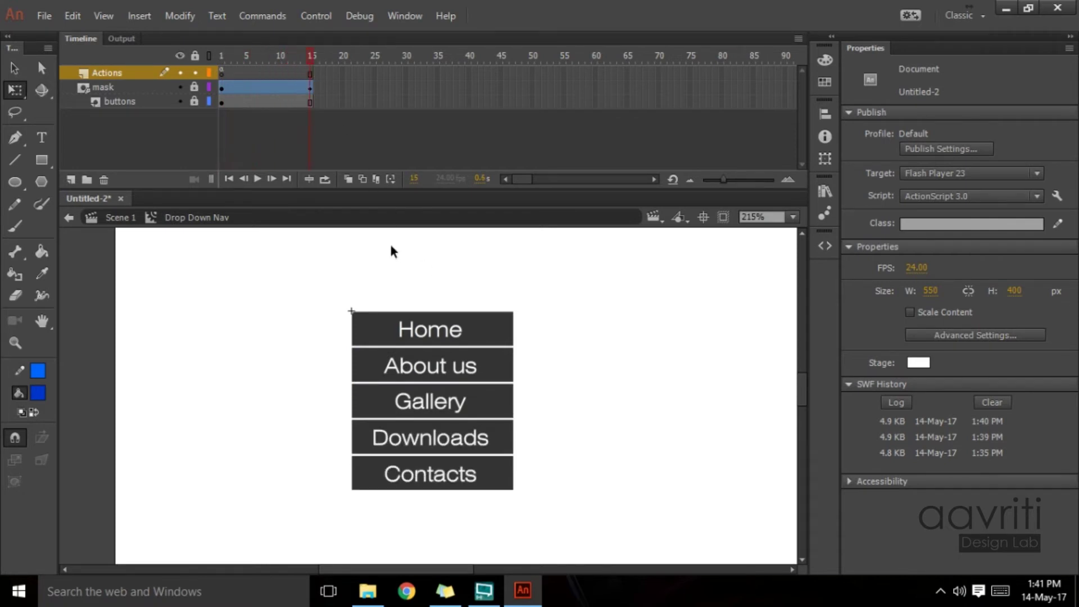
- Insert a keyframe at frame 15 of the Actions layer and apply the Stop at this Frame code snippet to it
{"action": "left_click", "coordinate": [311, 73]}
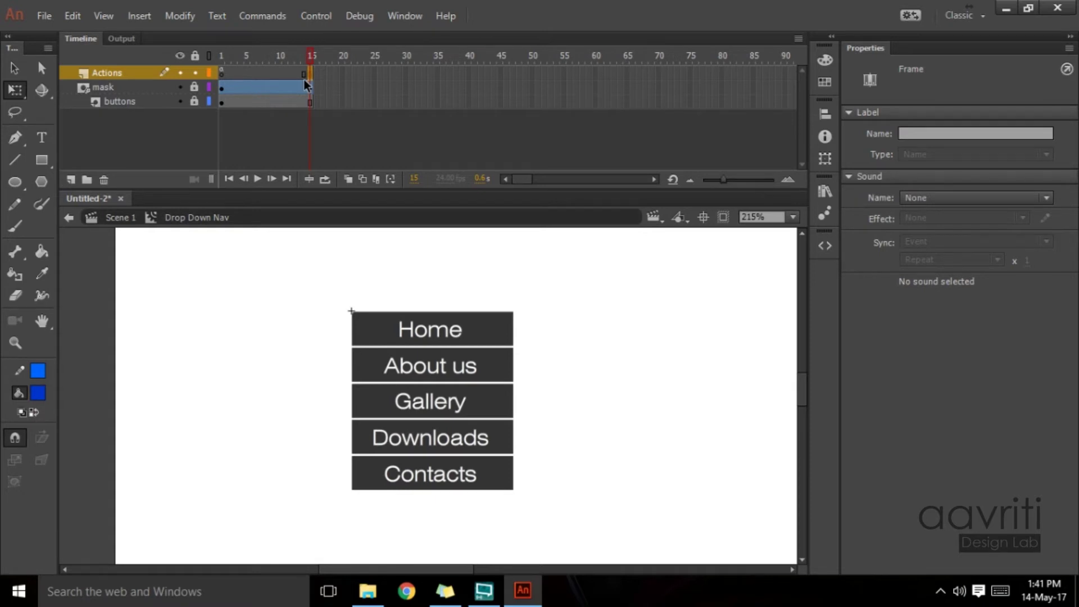
{"action": "key", "text": "Return"}
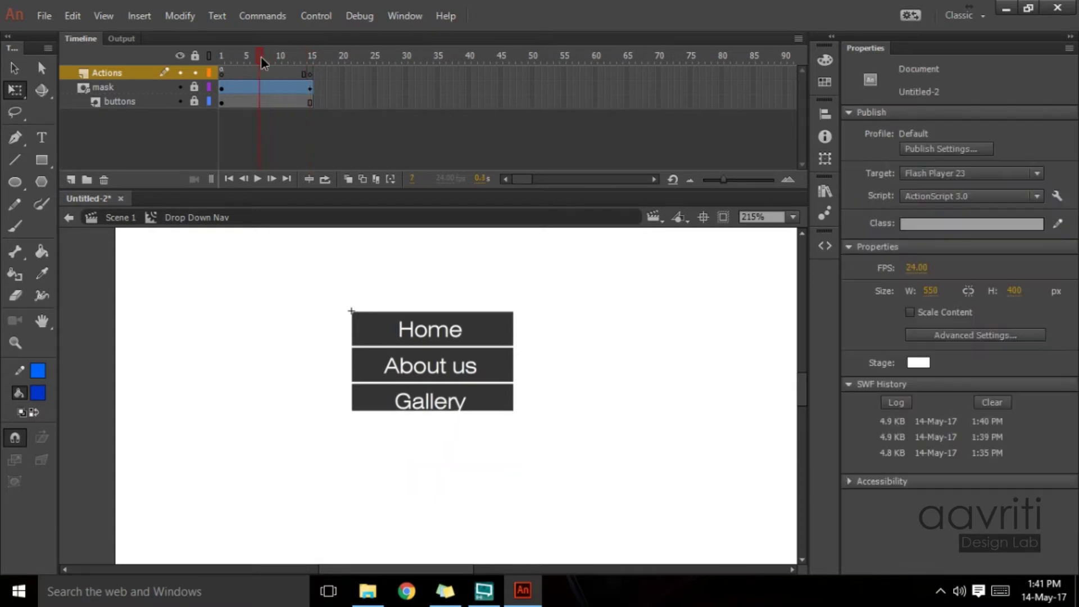
{"action": "left_click", "coordinate": [310, 73]}
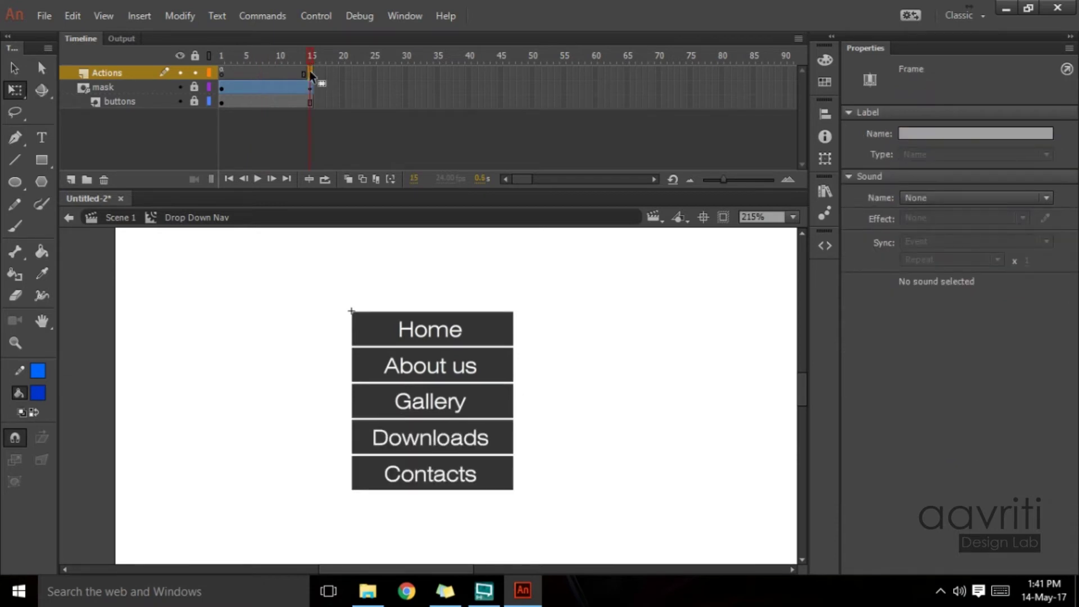
{"action": "left_click", "coordinate": [824, 245]}
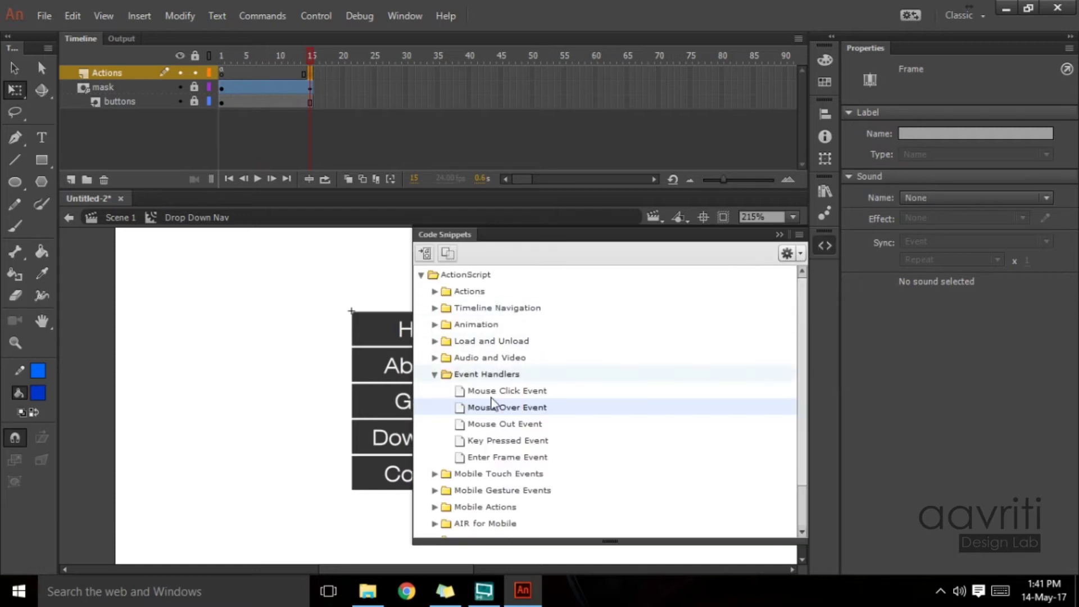
{"action": "left_click", "coordinate": [435, 374]}
{"action": "left_click", "coordinate": [441, 310]}
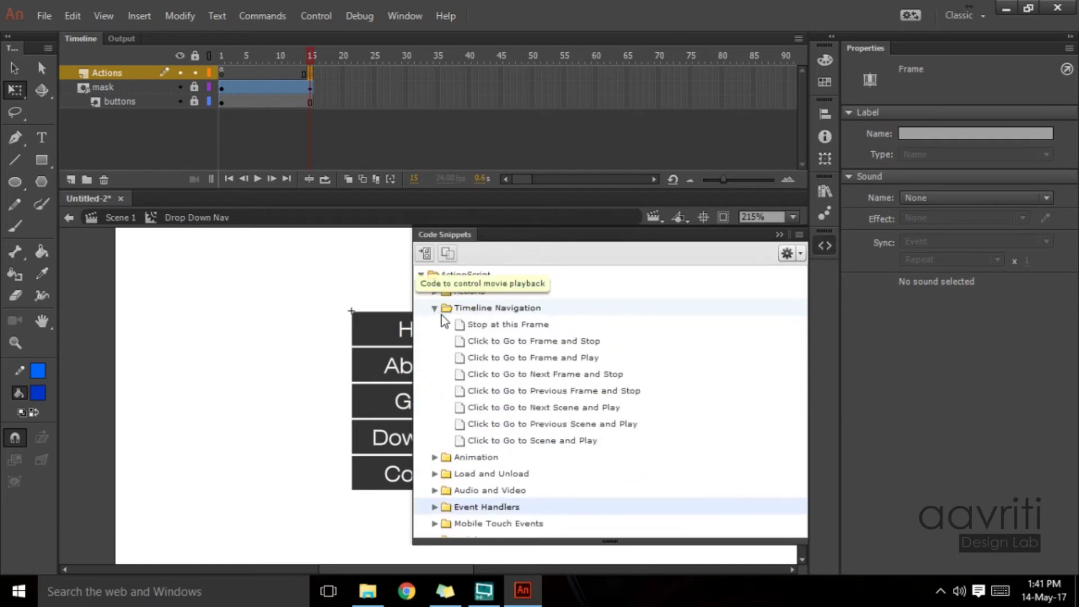
{"action": "double_click", "coordinate": [494, 325]}
{"action": "left_click", "coordinate": [870, 8]}
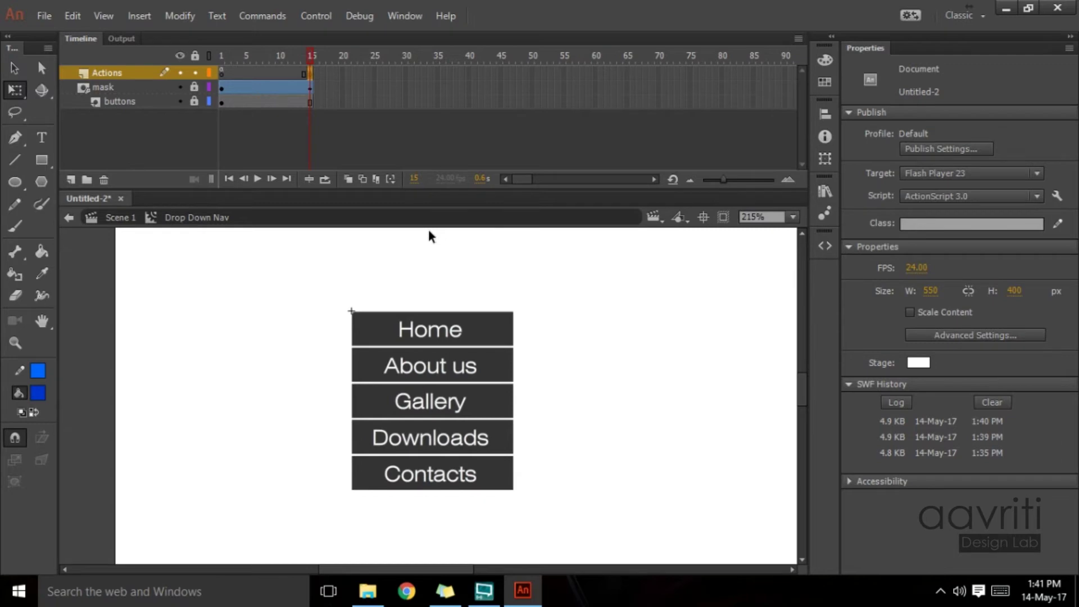
- Test the movie by mousing over Home and the drop-down buttons, and close the test movie
{"action": "key", "text": "ctrl+Return"}
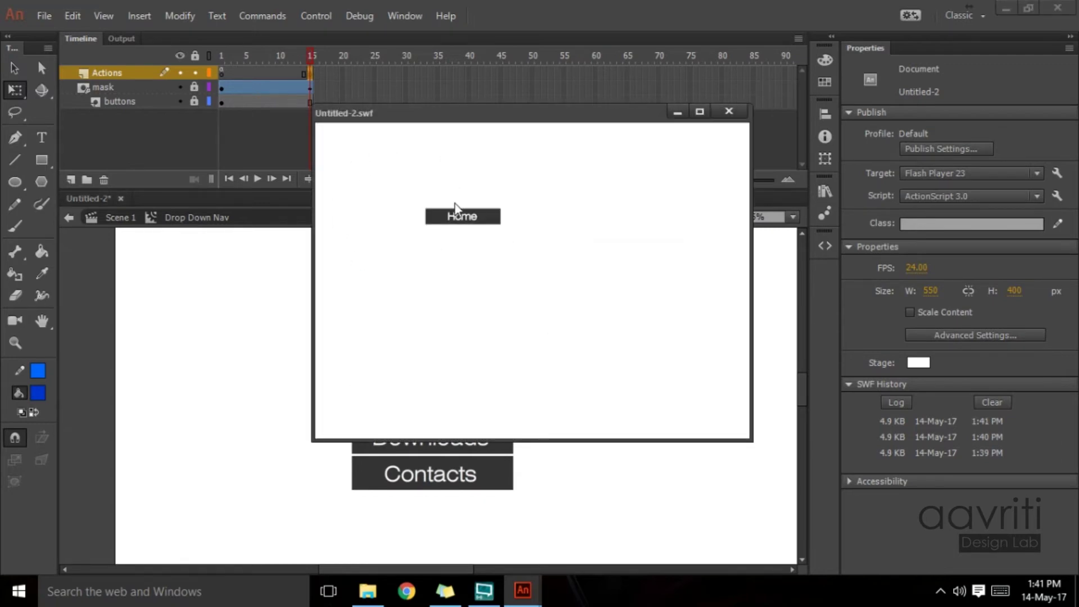
{"action": "mouse_move", "coordinate": [455, 219]}
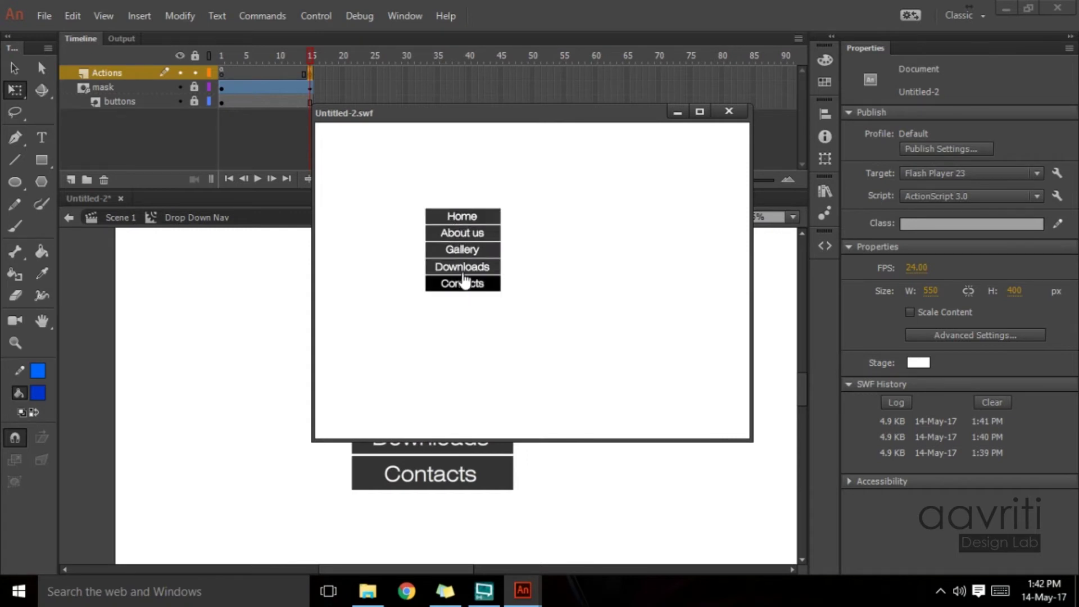
{"action": "mouse_move", "coordinate": [461, 222]}
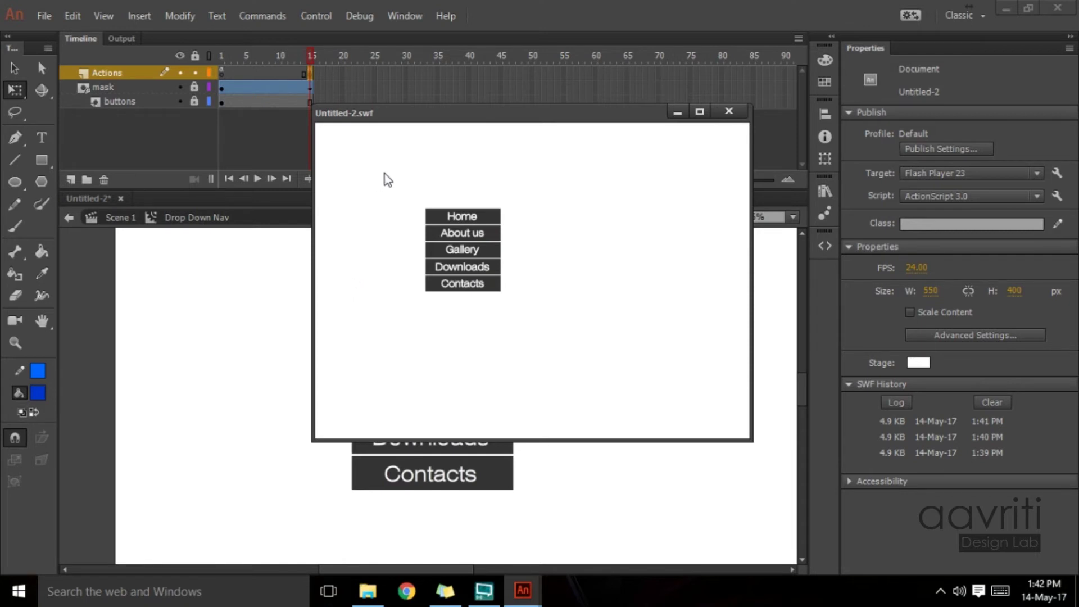
{"action": "left_click", "coordinate": [428, 218]}
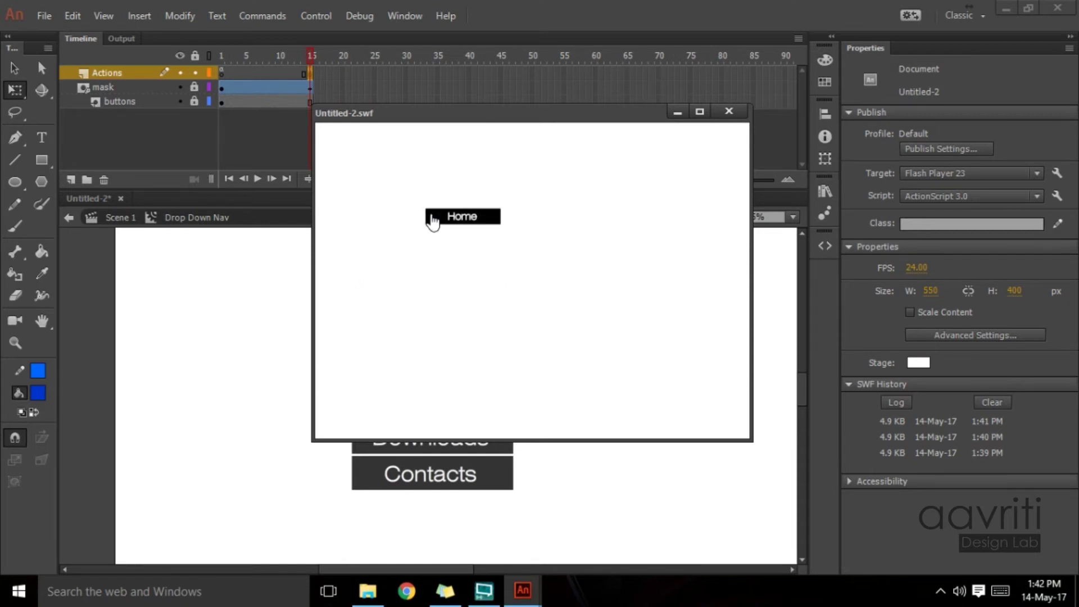
{"action": "left_click_drag", "start_coordinate": [522, 115], "coordinate": [359, 202]}
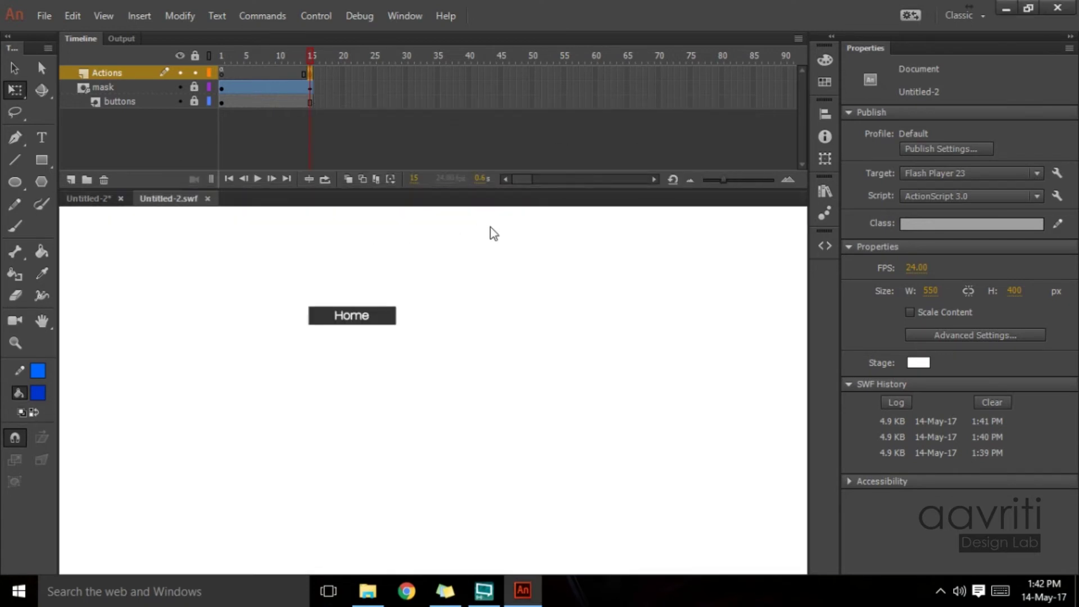
{"action": "left_click", "coordinate": [208, 198]}
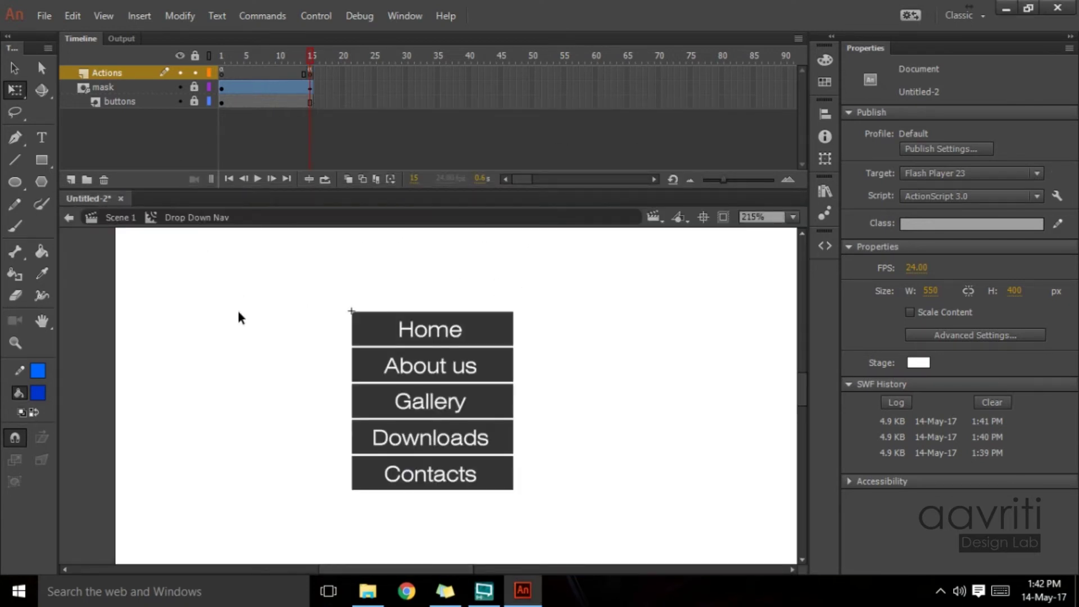
- Retest the movie beside the timeline, comparing the Home mouse-over behaviour with the stops at frames 1 and 15
{"action": "key", "text": "ctrl+Return"}
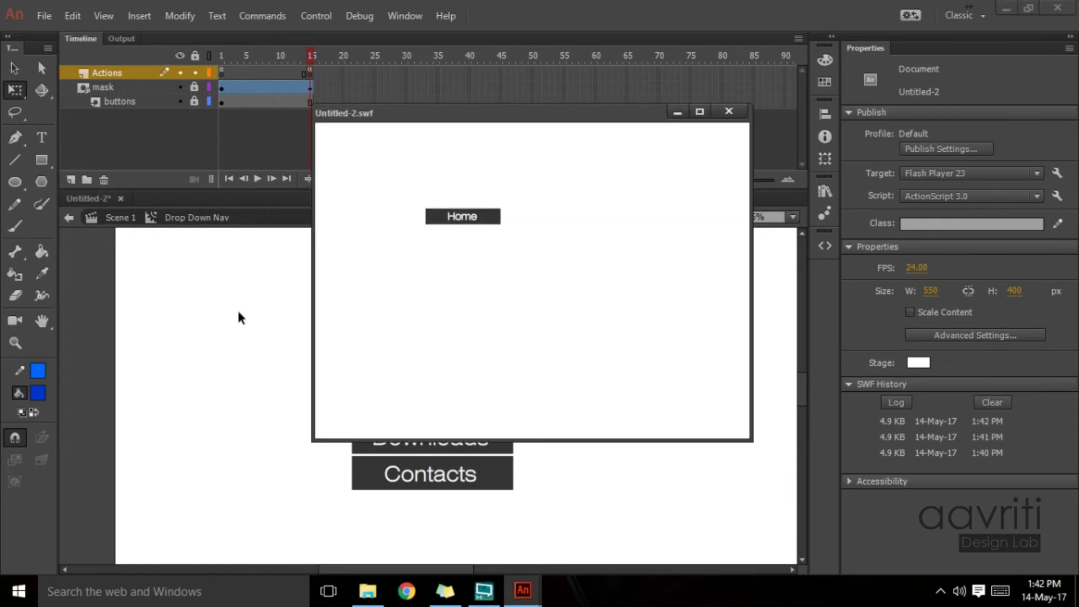
{"action": "left_click_drag", "start_coordinate": [444, 134], "coordinate": [479, 150]}
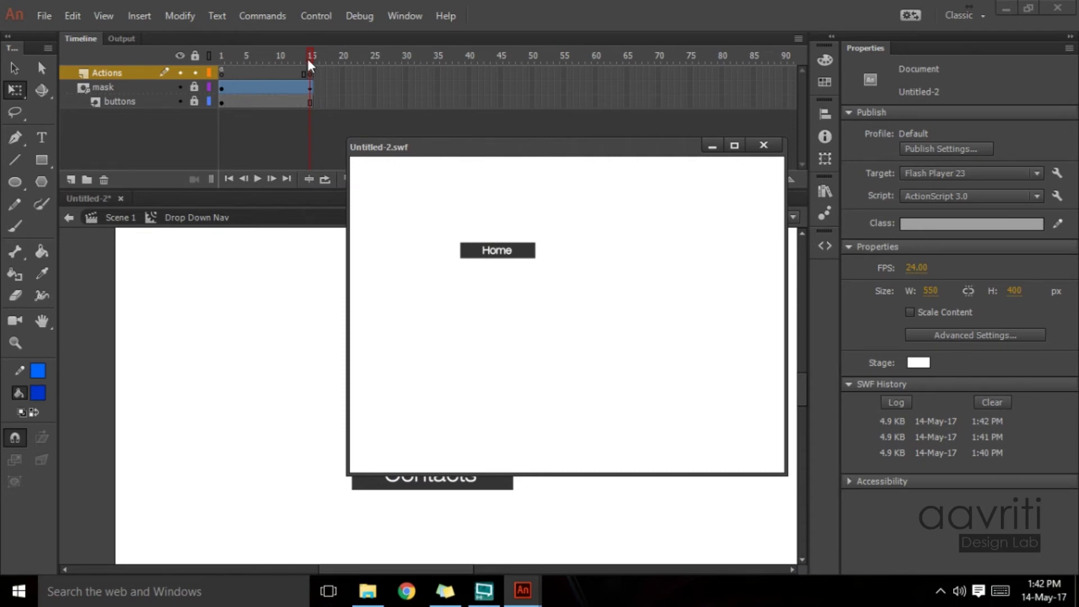
{"action": "left_click_drag", "start_coordinate": [309, 56], "coordinate": [239, 60]}
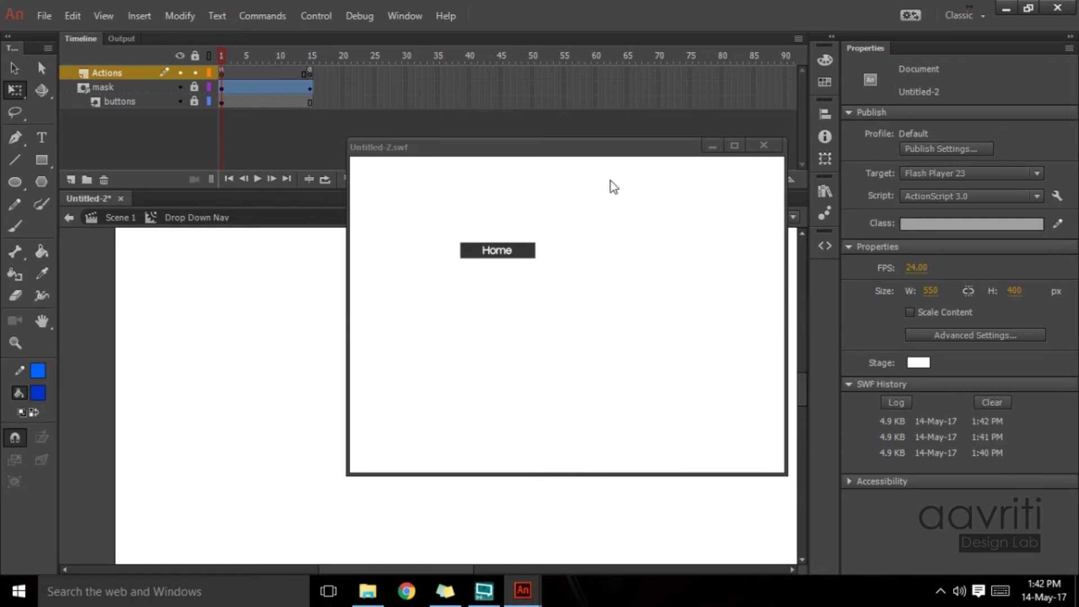
{"action": "left_click", "coordinate": [523, 250]}
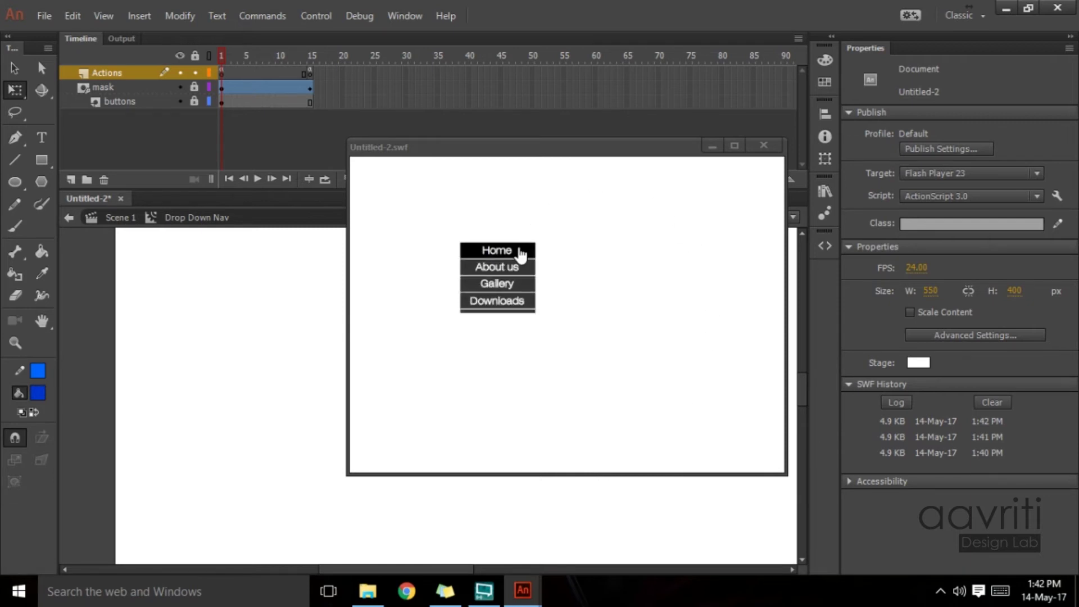
{"action": "left_click_drag", "start_coordinate": [222, 51], "coordinate": [319, 59]}
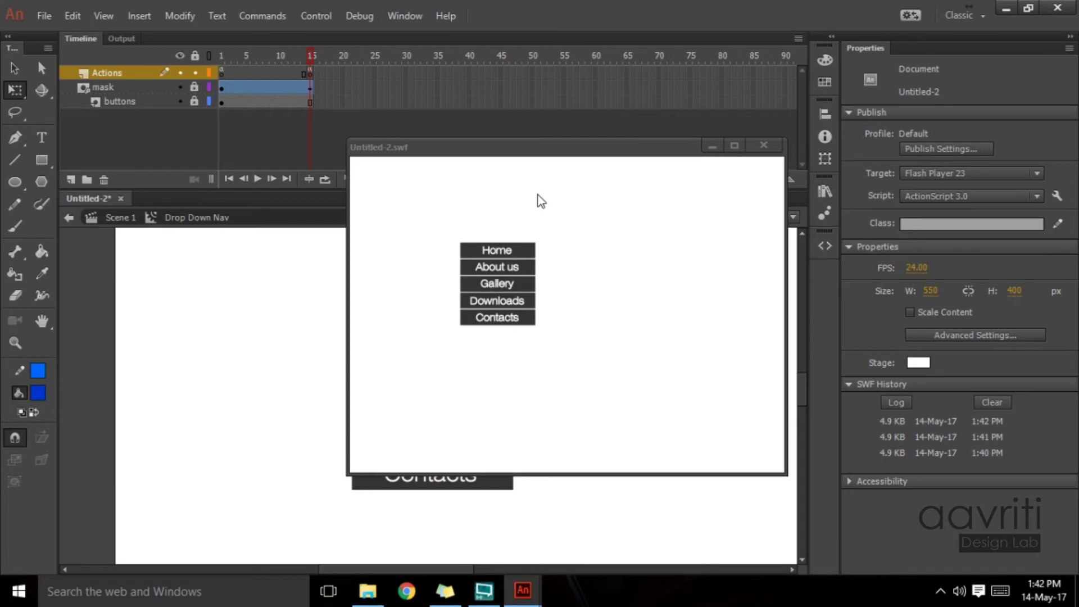
{"action": "left_click", "coordinate": [508, 253]}
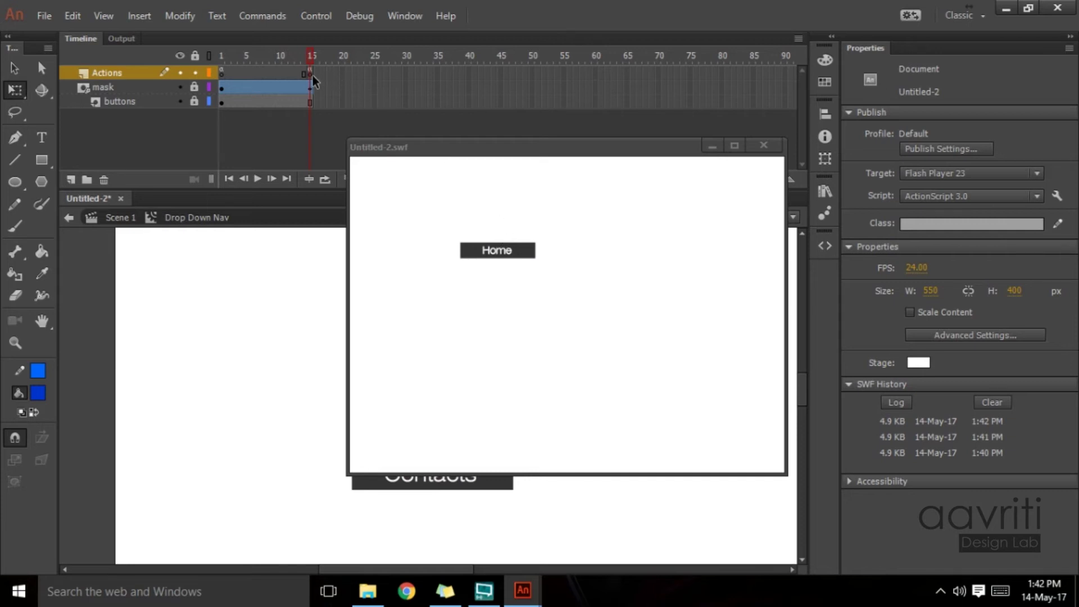
- Move the timeline back to frame 1, retest the movie by mousing over Home, and close the test movie
{"action": "left_click_drag", "start_coordinate": [312, 55], "coordinate": [240, 70]}
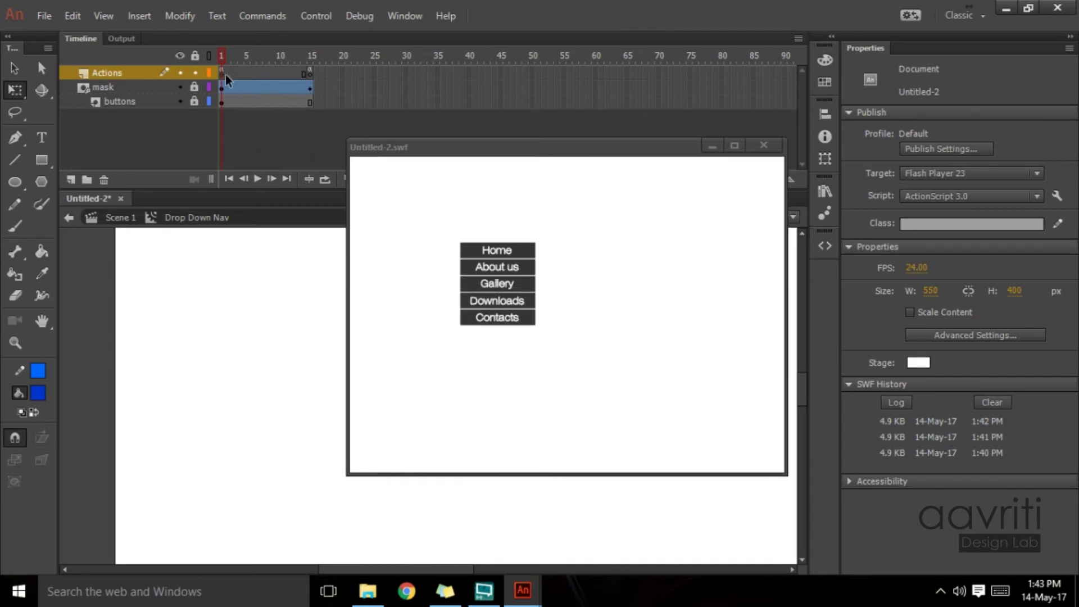
{"action": "left_click", "coordinate": [764, 146]}
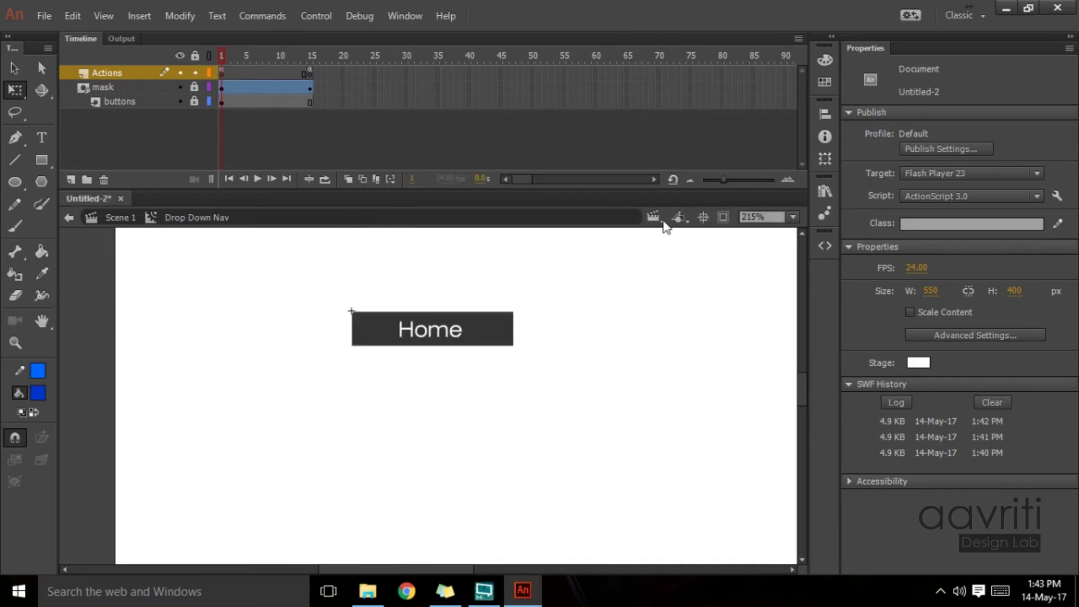
{"action": "key", "text": "ctrl+Return"}
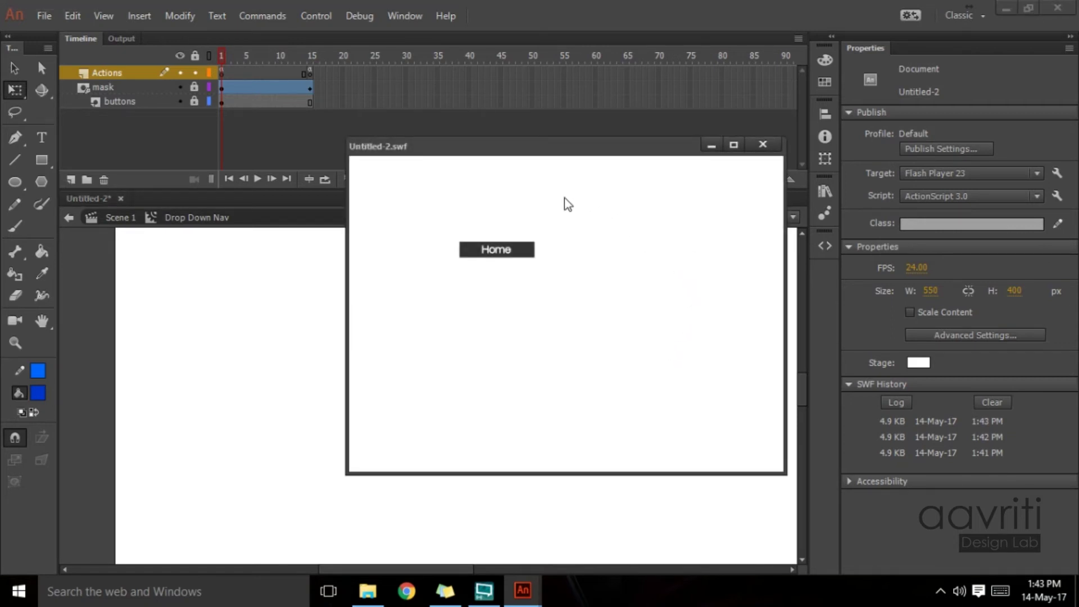
{"action": "mouse_move", "coordinate": [511, 247]}
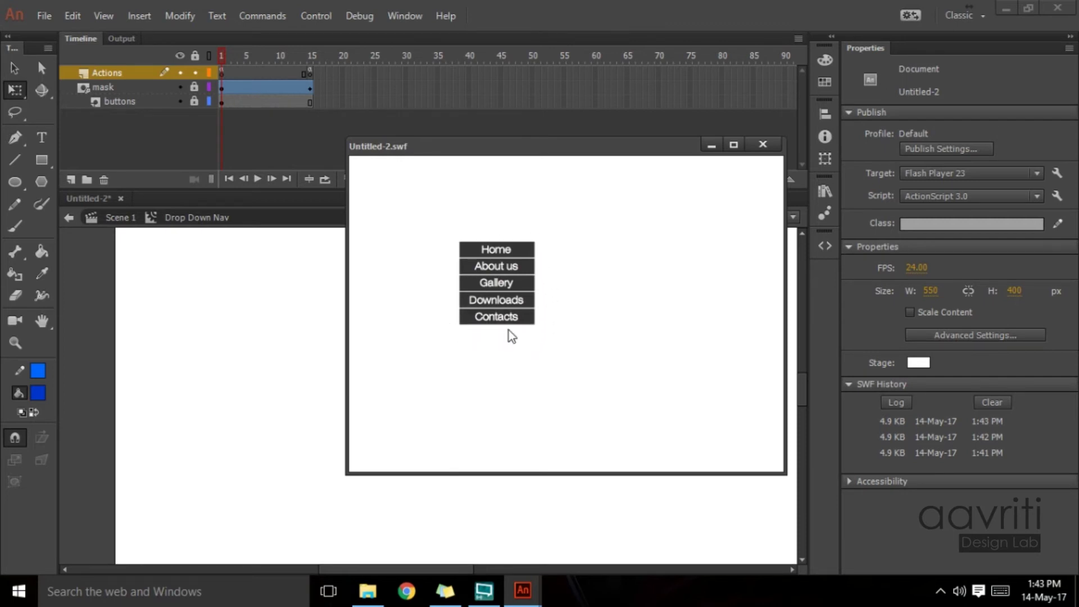
{"action": "left_click", "coordinate": [508, 251]}
{"action": "left_click", "coordinate": [527, 251]}
{"action": "left_click", "coordinate": [762, 145]}
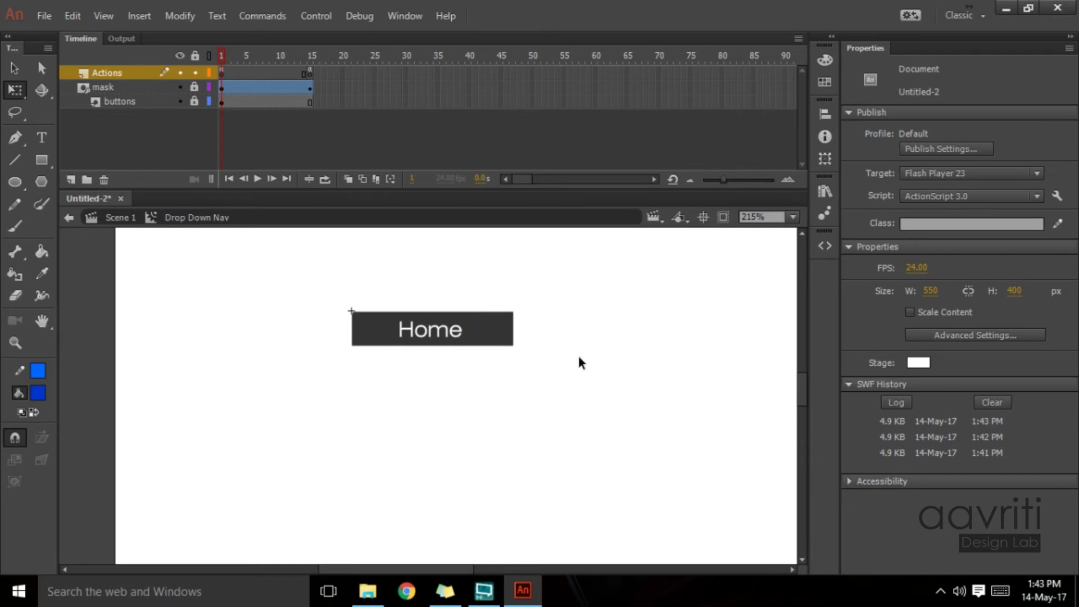
- Unlock the buttons layer, hide the mask layer, and add a new layer directly above the mask
{"action": "left_click", "coordinate": [197, 102]}
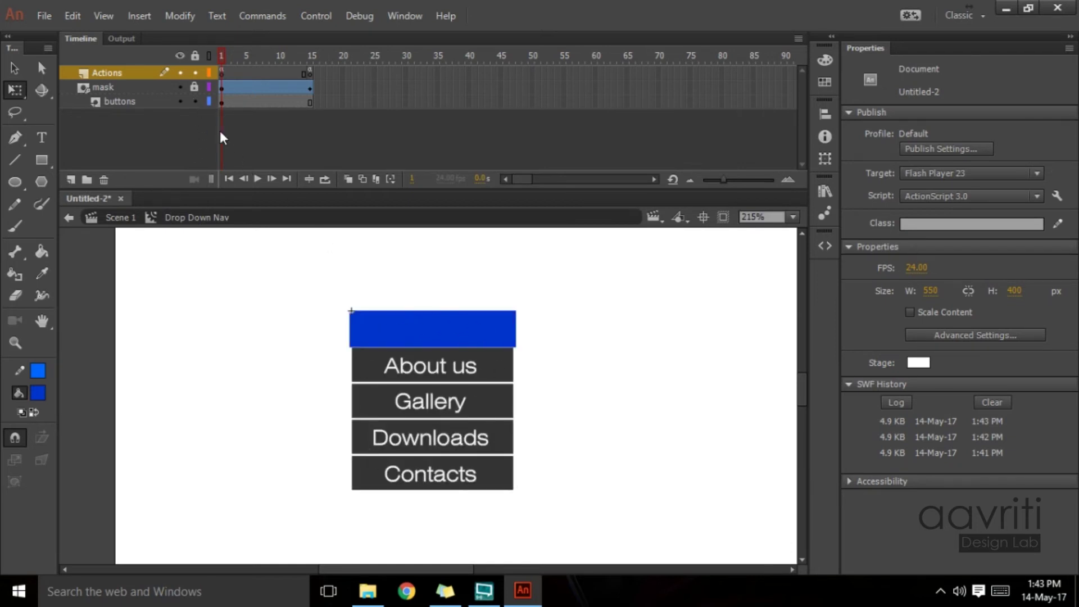
{"action": "left_click", "coordinate": [183, 88]}
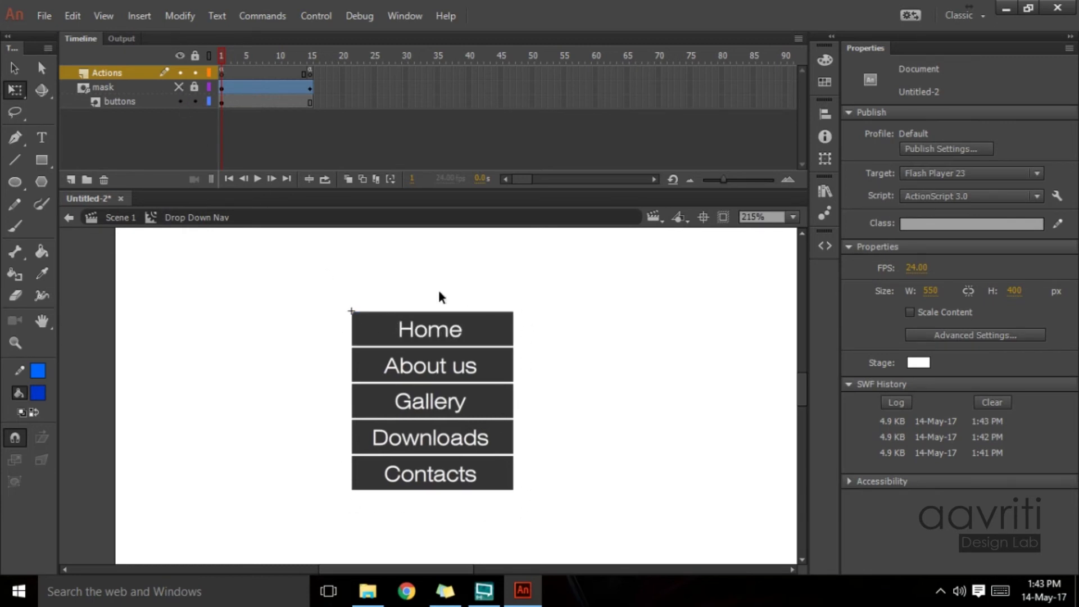
{"action": "left_click", "coordinate": [124, 88]}
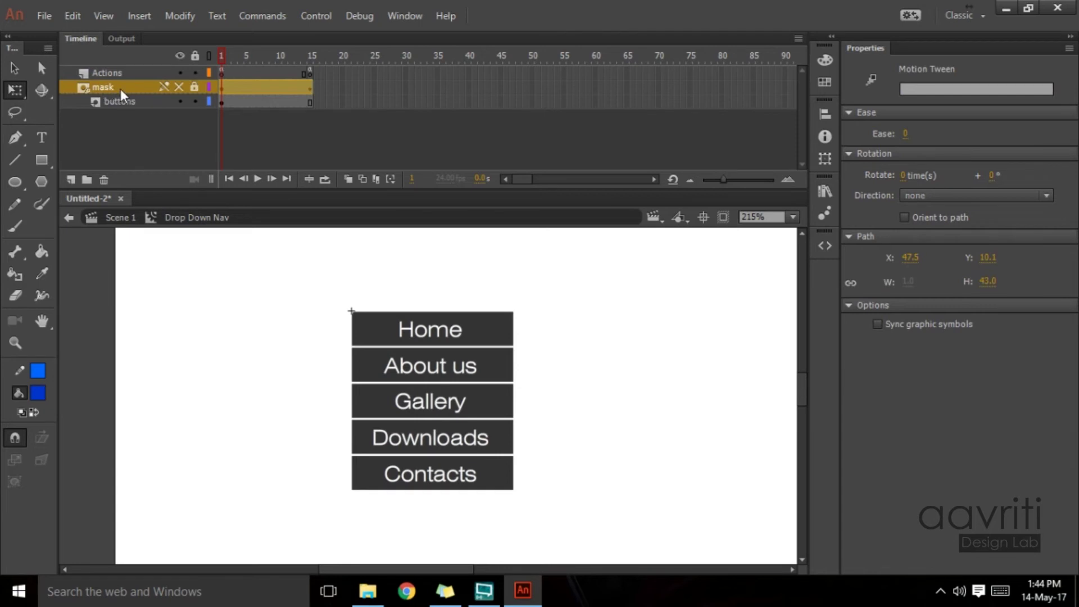
{"action": "left_click", "coordinate": [72, 179]}
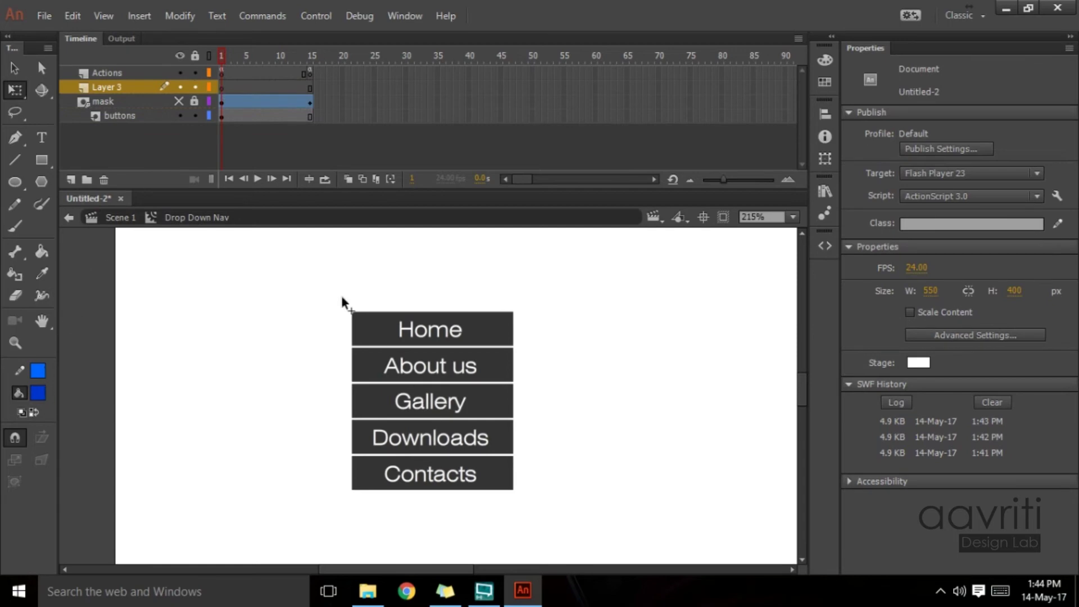
- Draw a blue rectangle about 119 by 130 px around all five buttons on Layer 3 and remove its outline stroke
{"action": "left_click", "coordinate": [42, 160]}
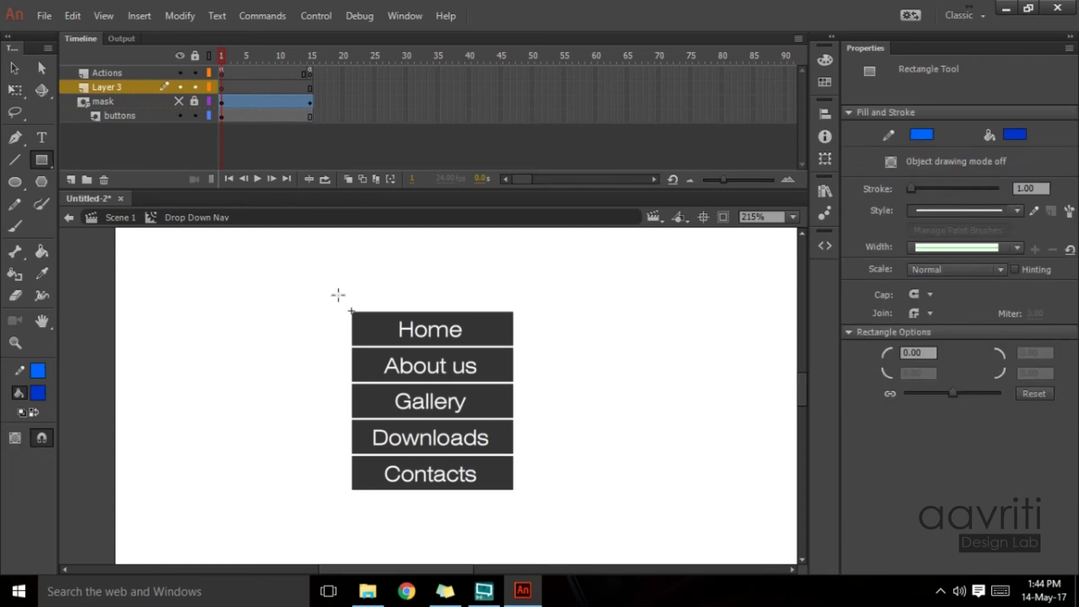
{"action": "left_click_drag", "start_coordinate": [333, 292], "coordinate": [535, 514]}
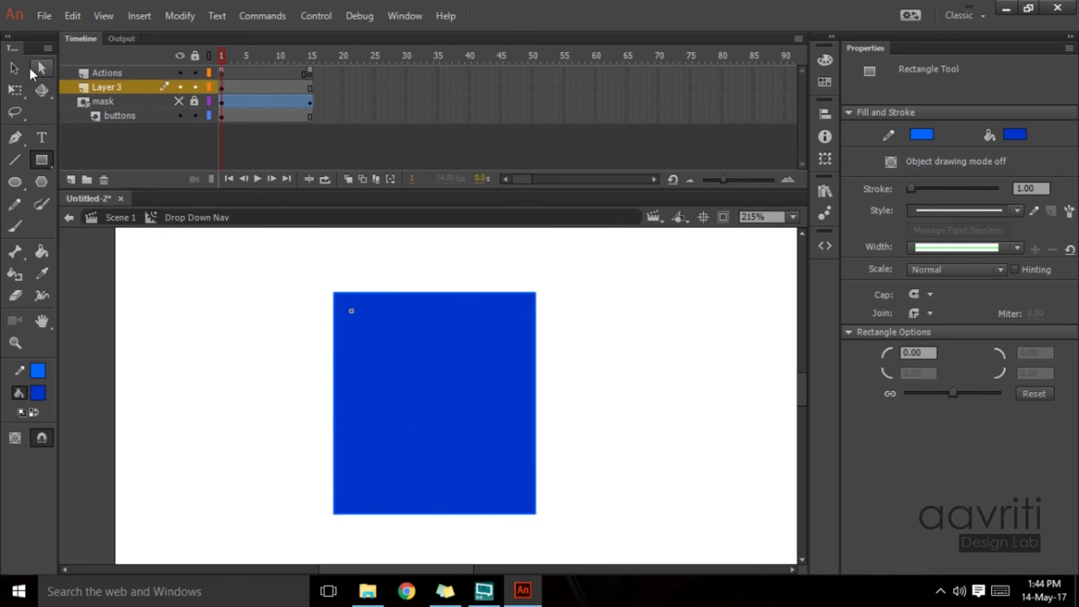
{"action": "left_click", "coordinate": [14, 68]}
{"action": "left_click", "coordinate": [437, 294]}
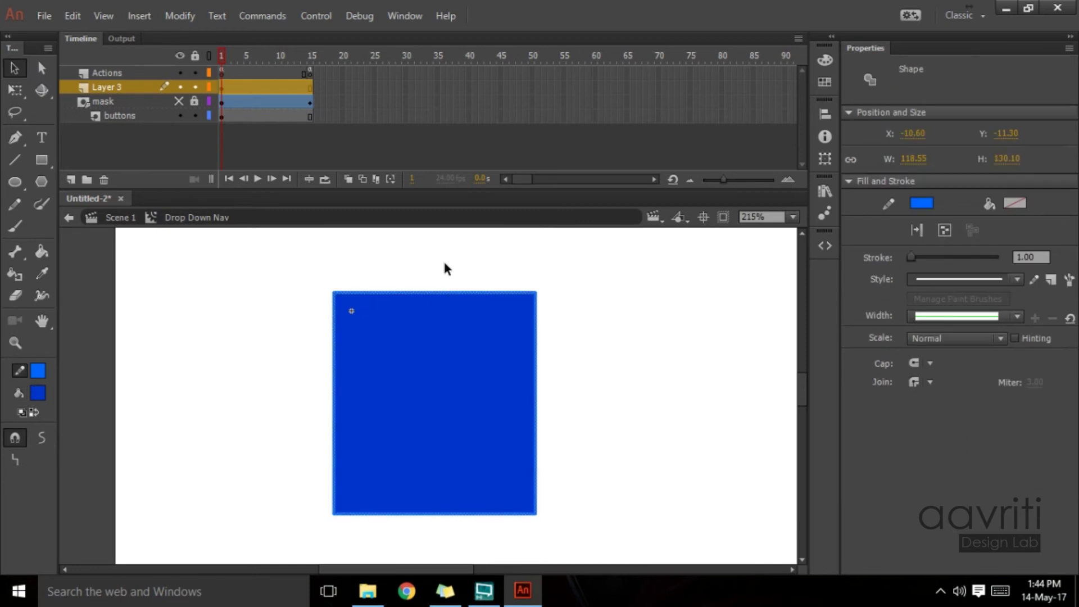
{"action": "left_click", "coordinate": [439, 278]}
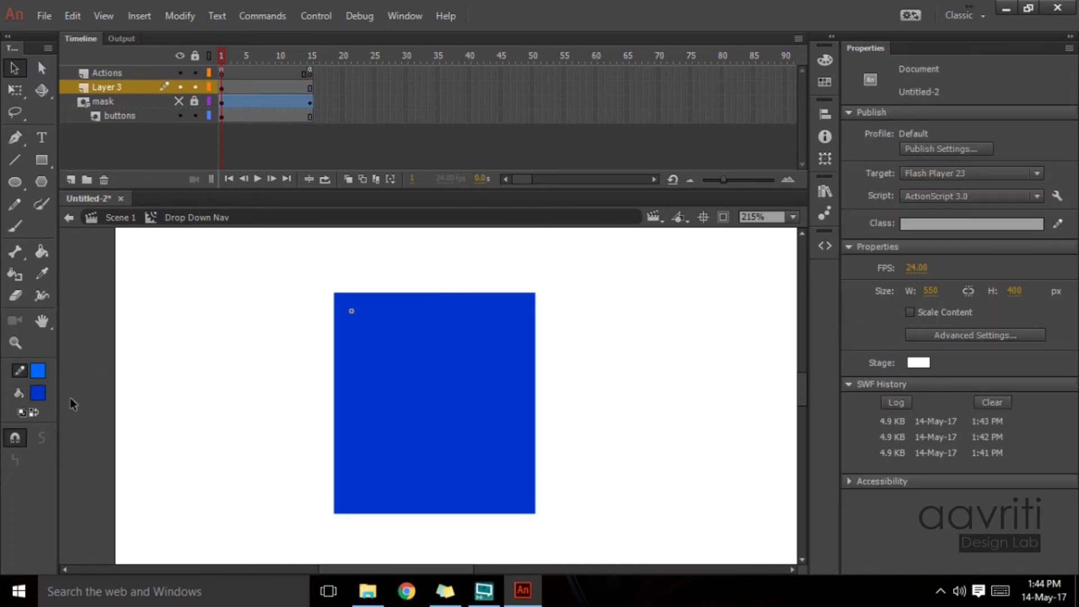
- Draw a green rectangle about 95 by 105 px exactly over the five buttons, using the layers' outline view for alignment
{"action": "left_click", "coordinate": [43, 399]}
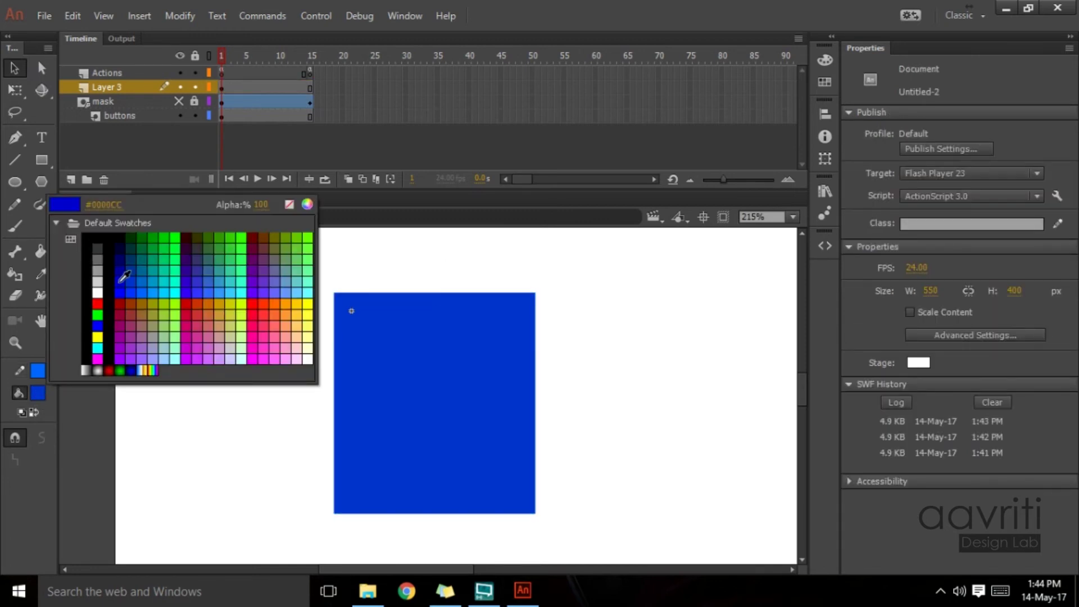
{"action": "left_click", "coordinate": [150, 246]}
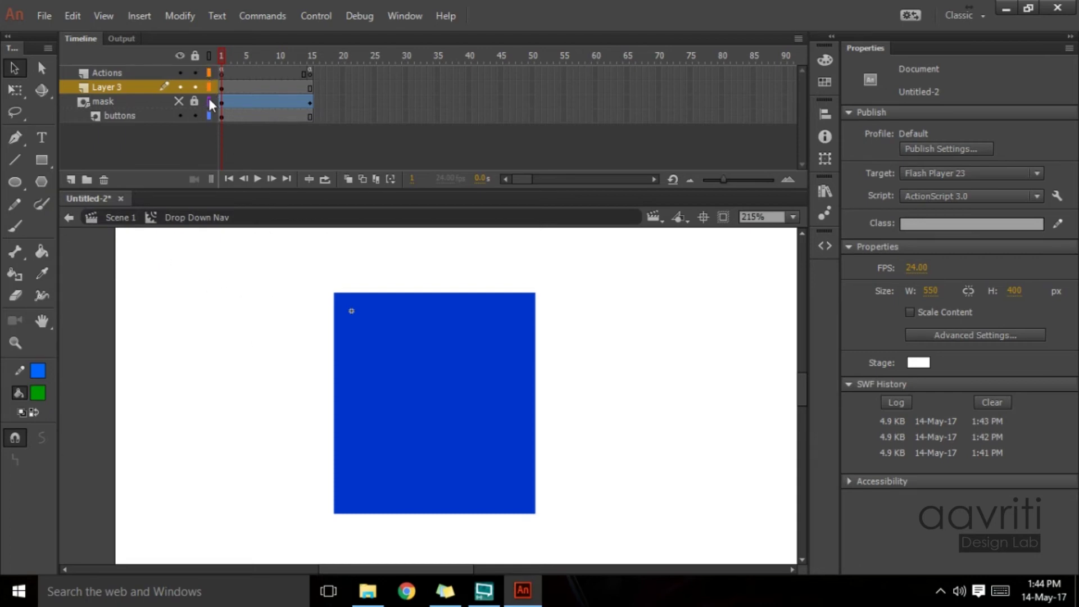
{"action": "left_click", "coordinate": [209, 56]}
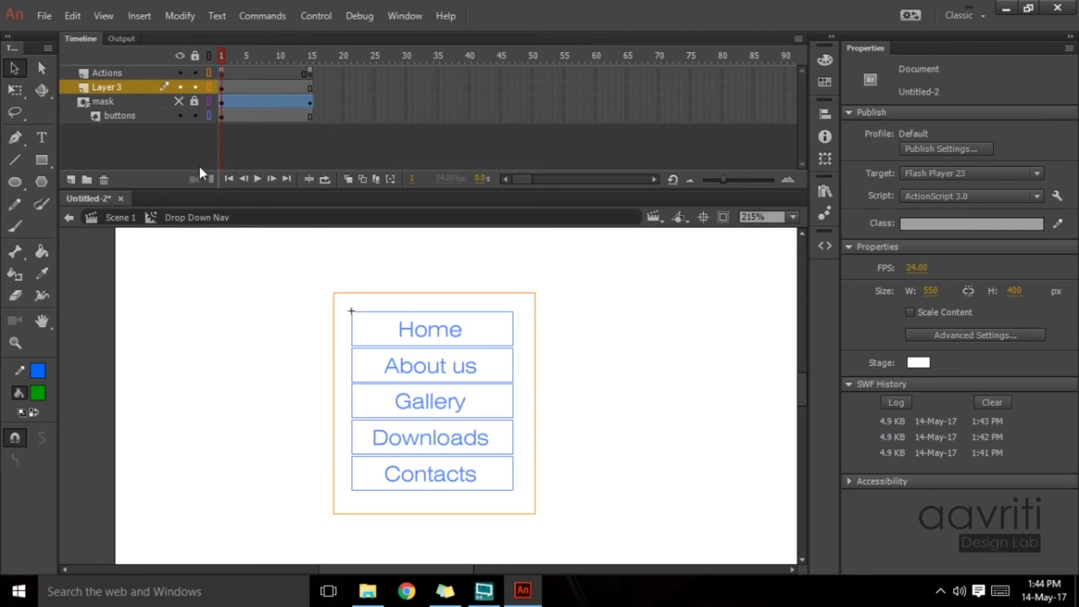
{"action": "left_click", "coordinate": [40, 160]}
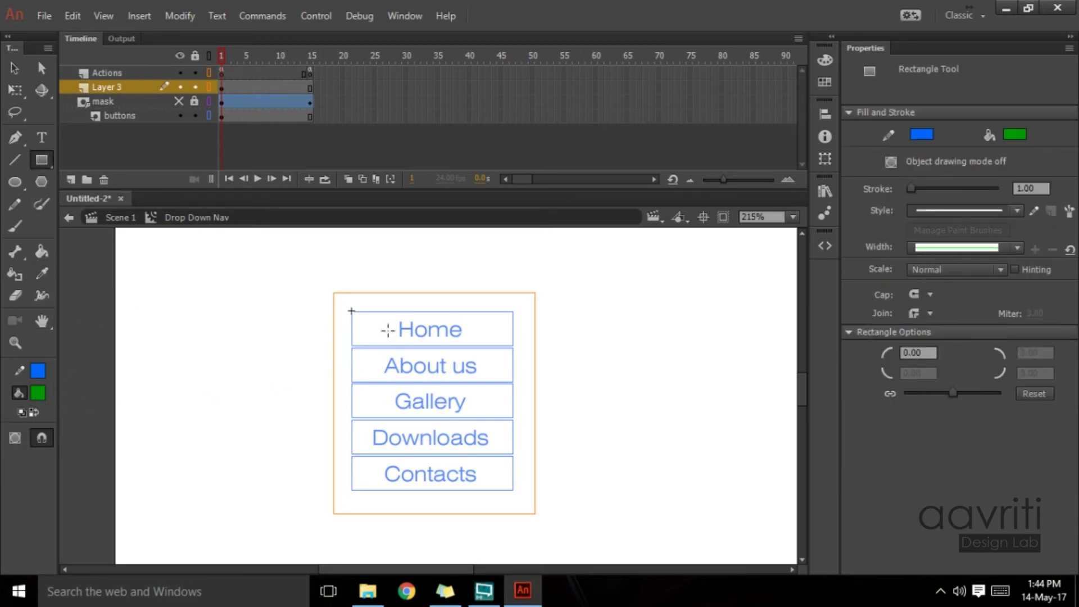
{"action": "left_click_drag", "start_coordinate": [351, 311], "coordinate": [512, 489]}
{"action": "left_click", "coordinate": [207, 56]}
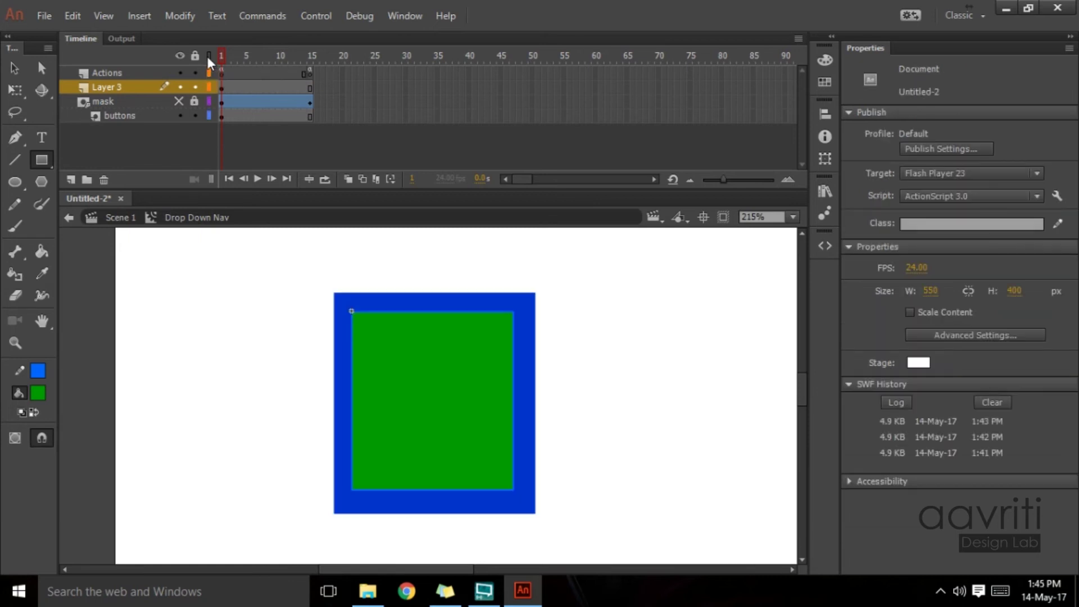
- Delete the green rectangle's stroke and fill to cut the blue shape into a frame around the buttons
{"action": "left_click", "coordinate": [16, 67]}
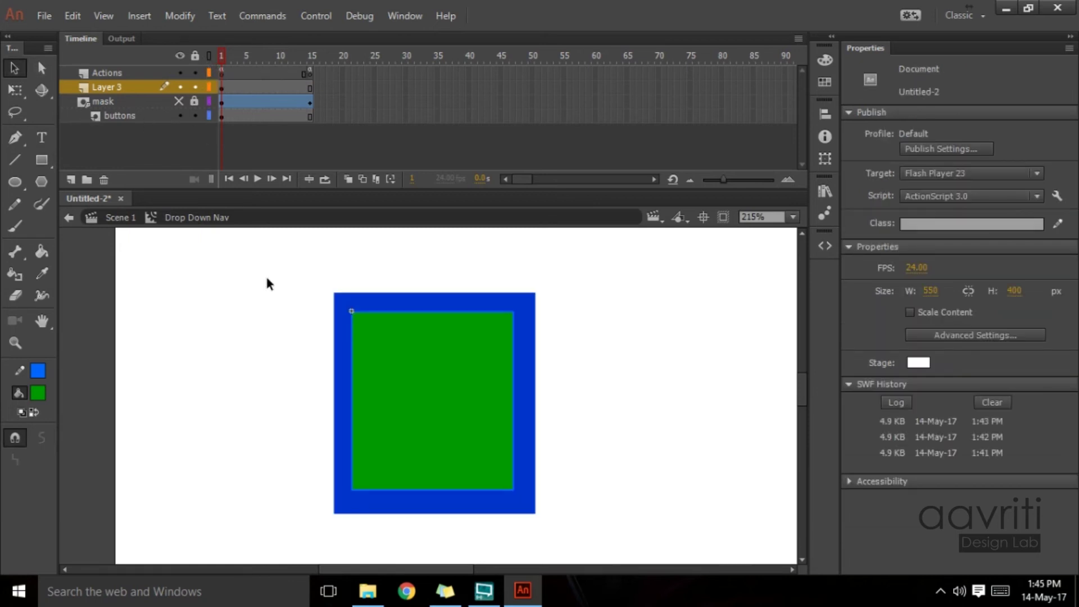
{"action": "left_click", "coordinate": [500, 309]}
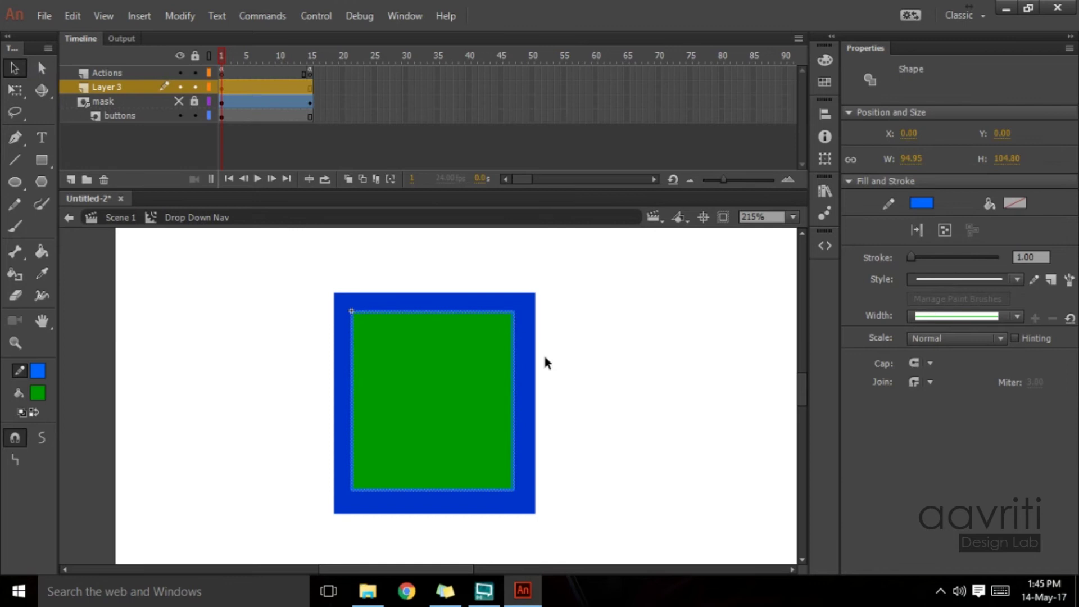
{"action": "left_click", "coordinate": [580, 382]}
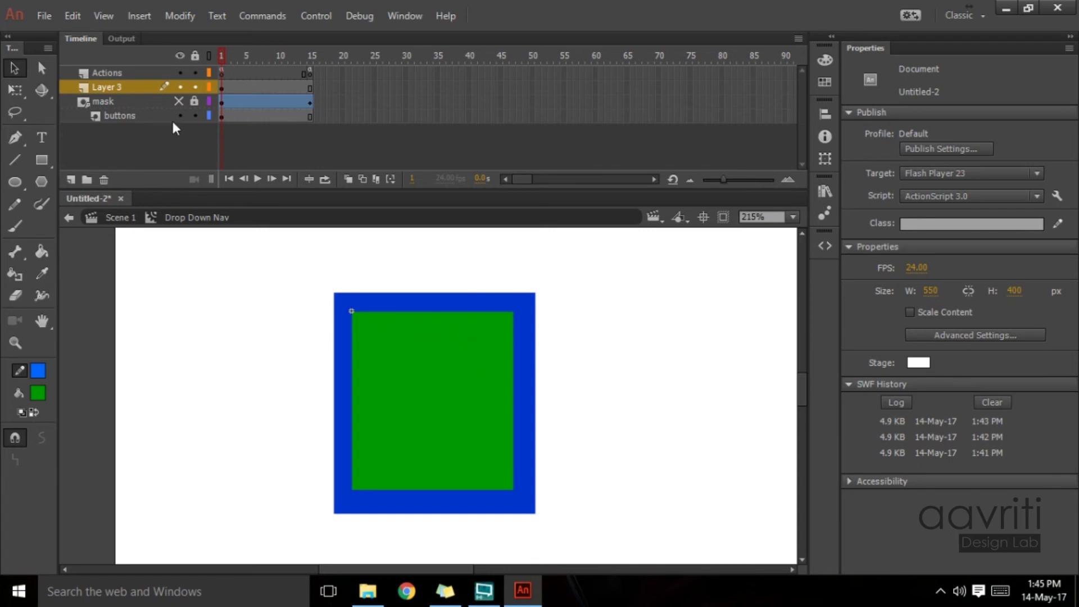
{"action": "left_click", "coordinate": [405, 368]}
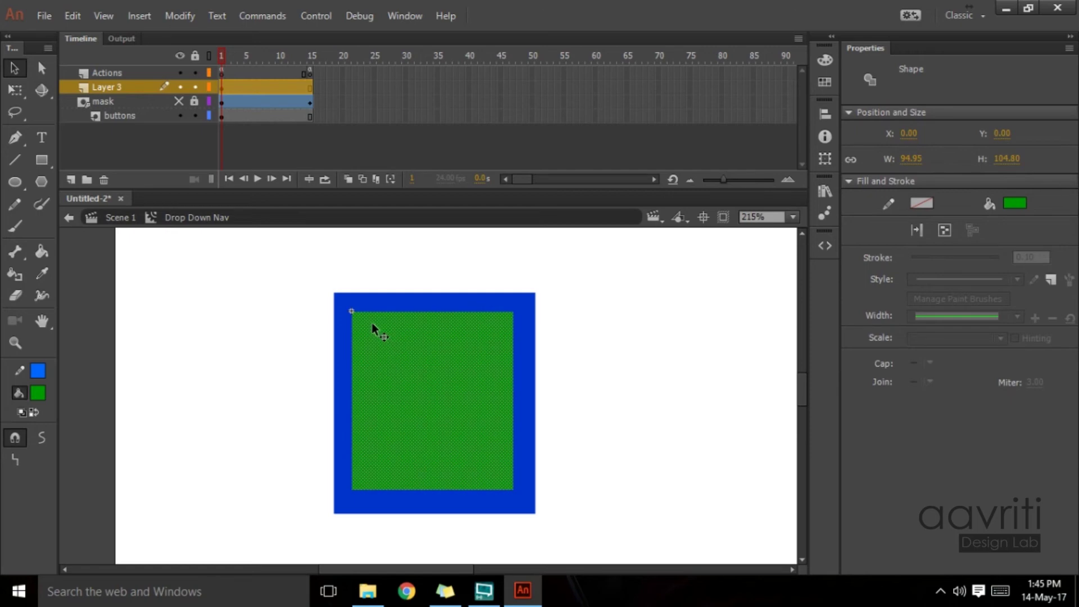
{"action": "left_click_drag", "start_coordinate": [373, 324], "coordinate": [613, 306]}
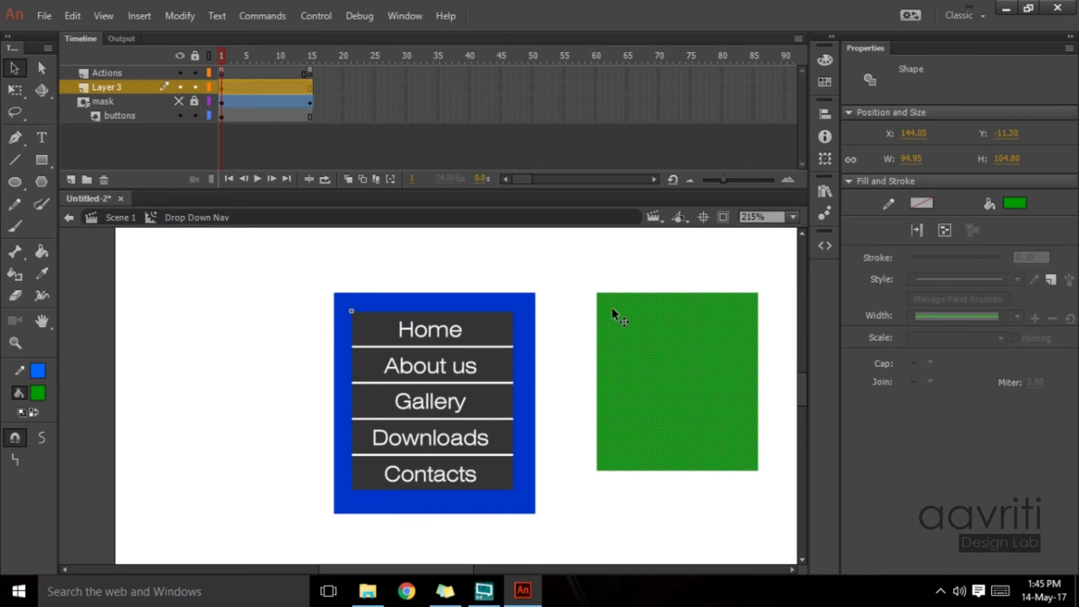
{"action": "key", "text": "Delete"}
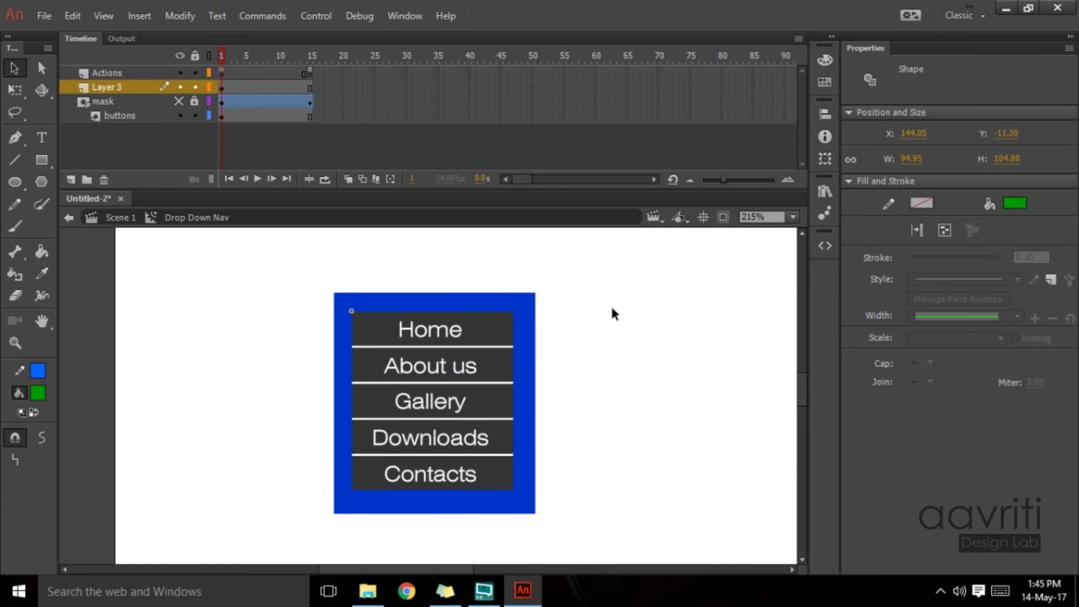
- Convert the blue frame around the buttons to a Button symbol named retract
{"action": "left_click", "coordinate": [366, 299]}
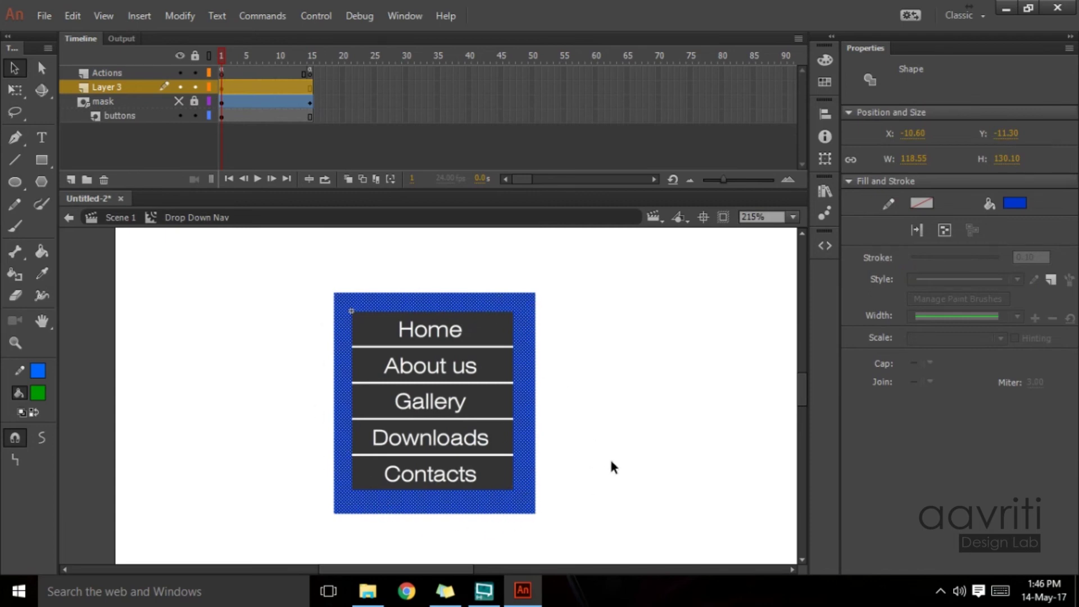
{"action": "key", "text": "F8"}
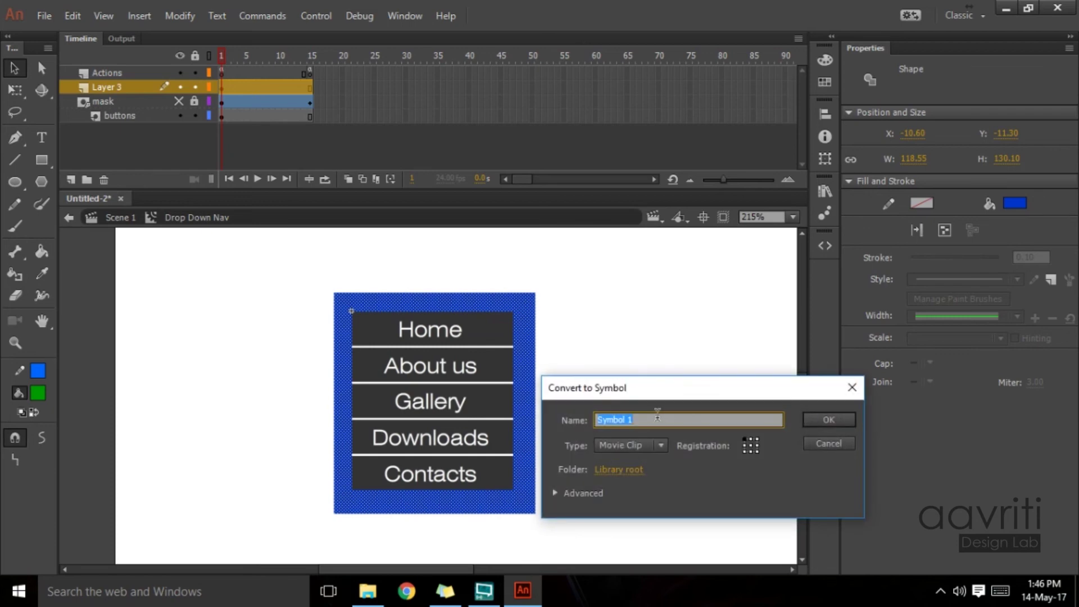
{"action": "type", "text": "retract"}
{"action": "left_click", "coordinate": [661, 445]}
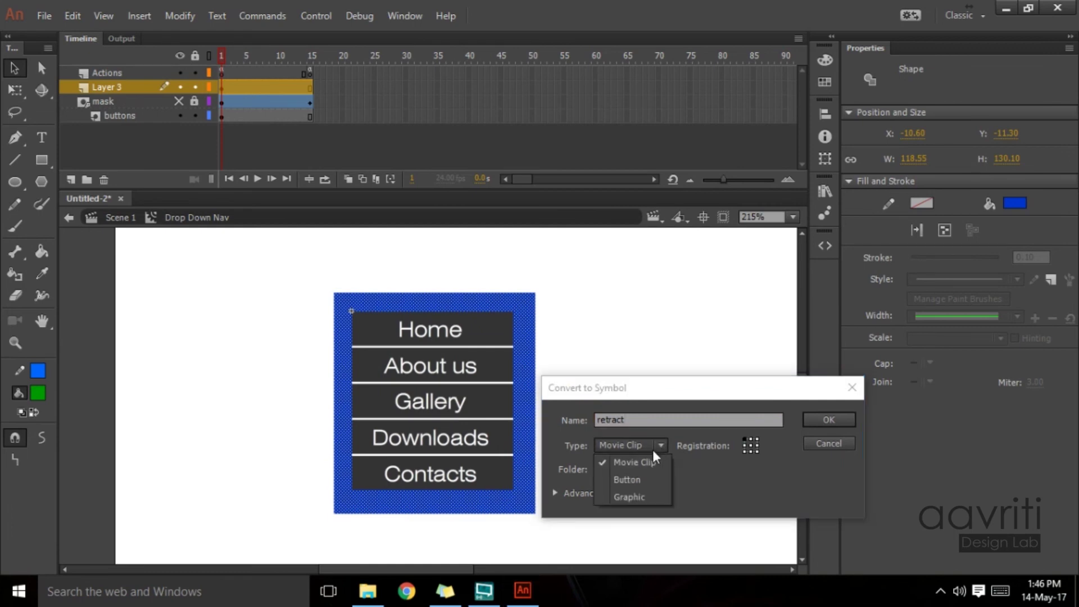
{"action": "left_click", "coordinate": [649, 480]}
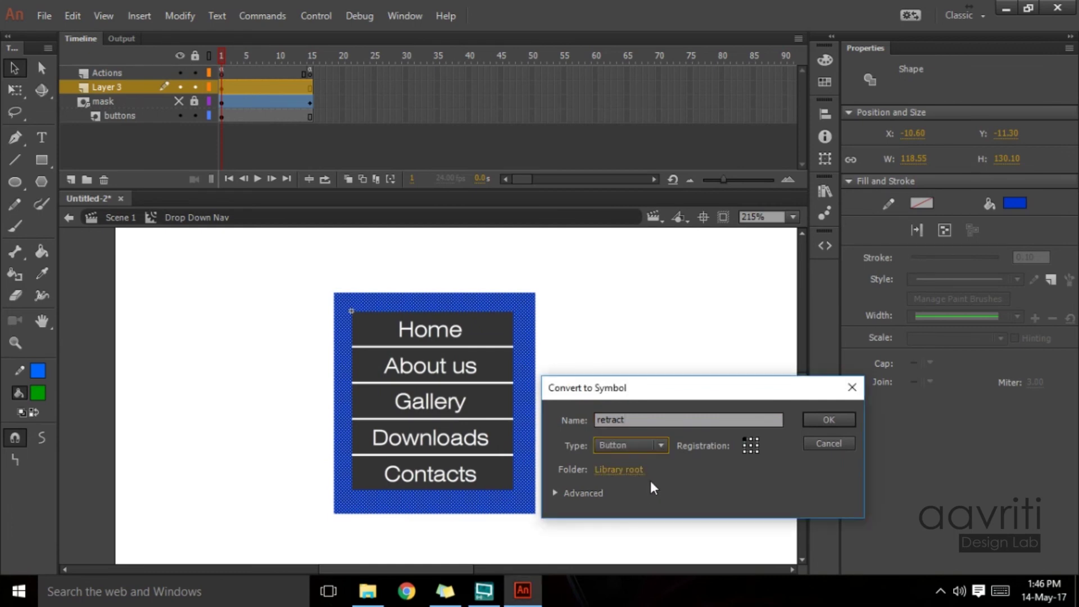
{"action": "left_click", "coordinate": [830, 420]}
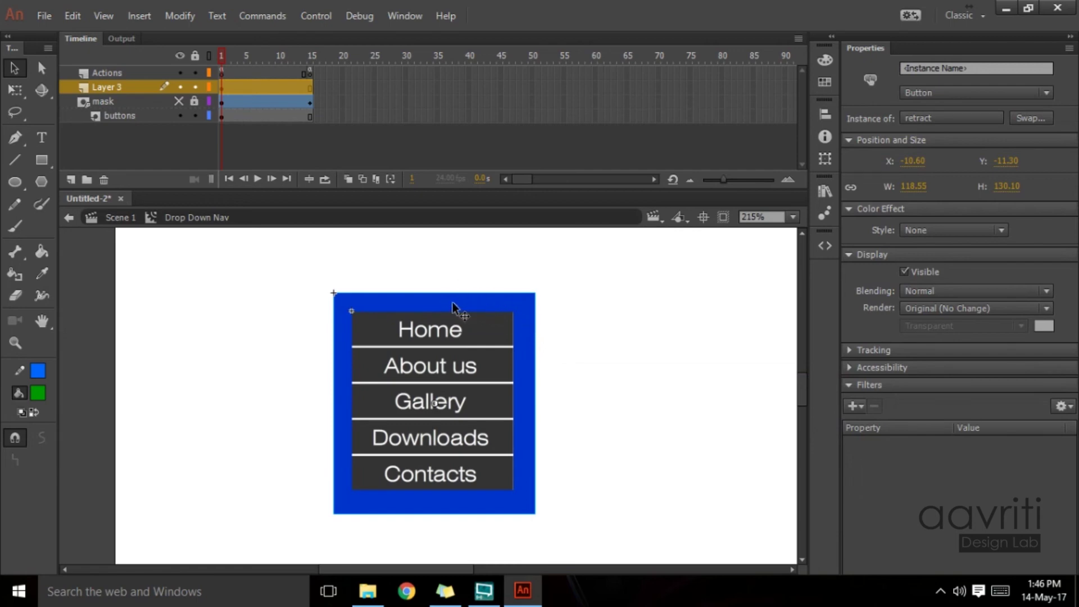
- Try to apply the Mouse Over Event code snippet from Event Handlers to the blue retract button
{"action": "left_click", "coordinate": [825, 245]}
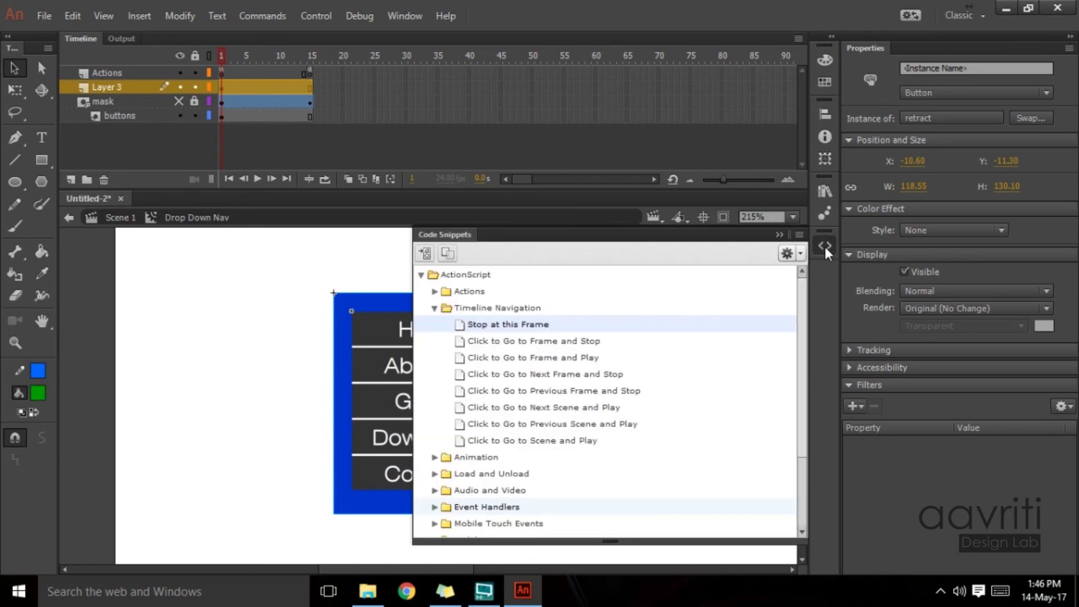
{"action": "left_click", "coordinate": [434, 308]}
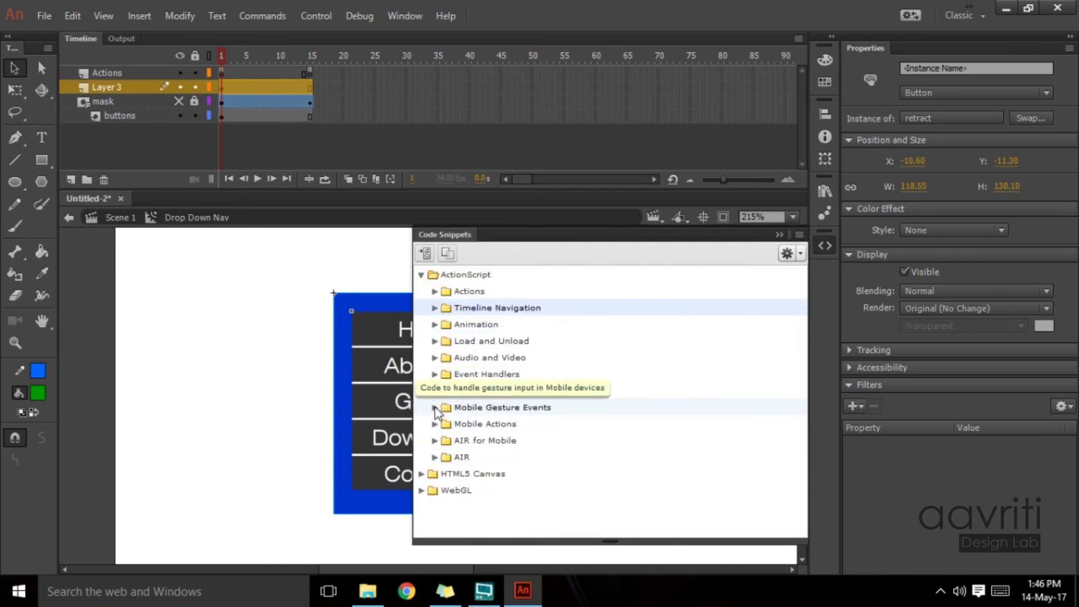
{"action": "left_click", "coordinate": [434, 374]}
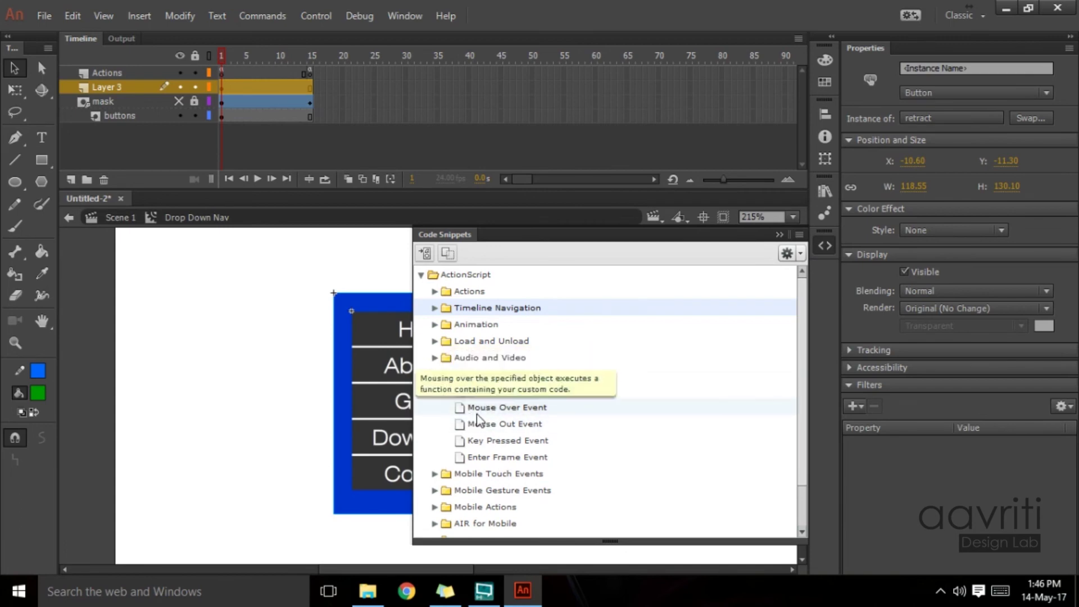
{"action": "left_click", "coordinate": [504, 413]}
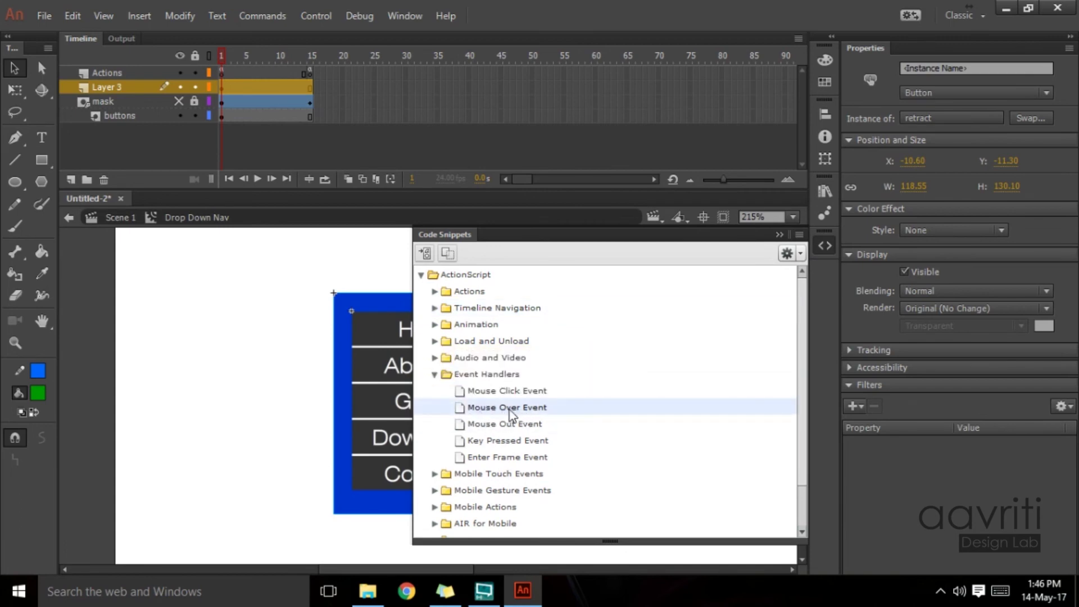
{"action": "double_click", "coordinate": [506, 408]}
{"action": "left_click", "coordinate": [671, 325]}
- Set the blue frame button's instance name to retract_btn and reopen the code snippets
{"action": "left_click", "coordinate": [955, 68]}
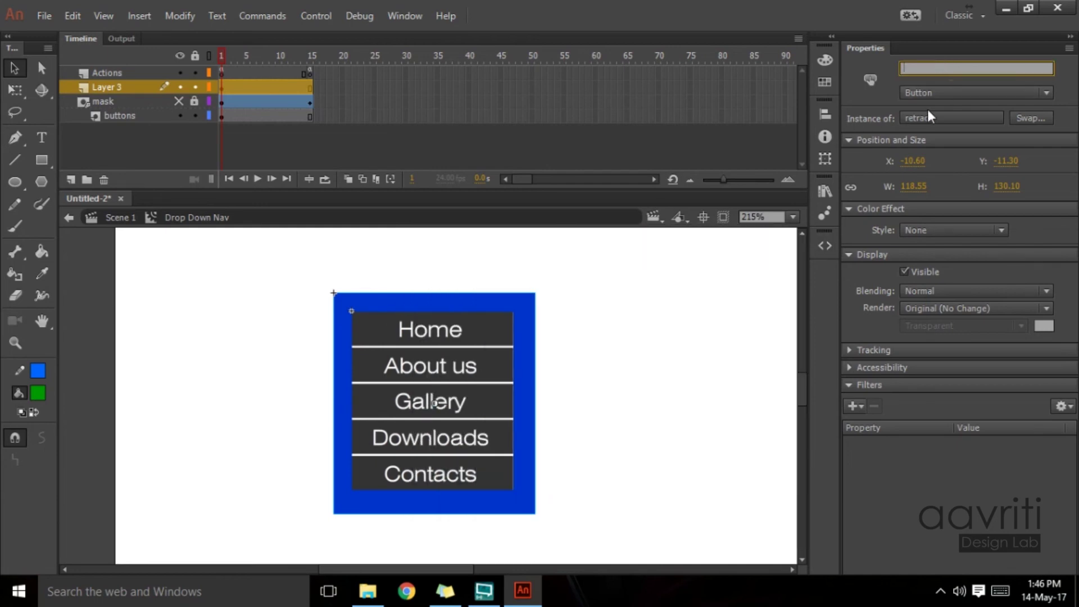
{"action": "type", "text": "retract_btn"}
{"action": "left_click", "coordinate": [824, 245]}
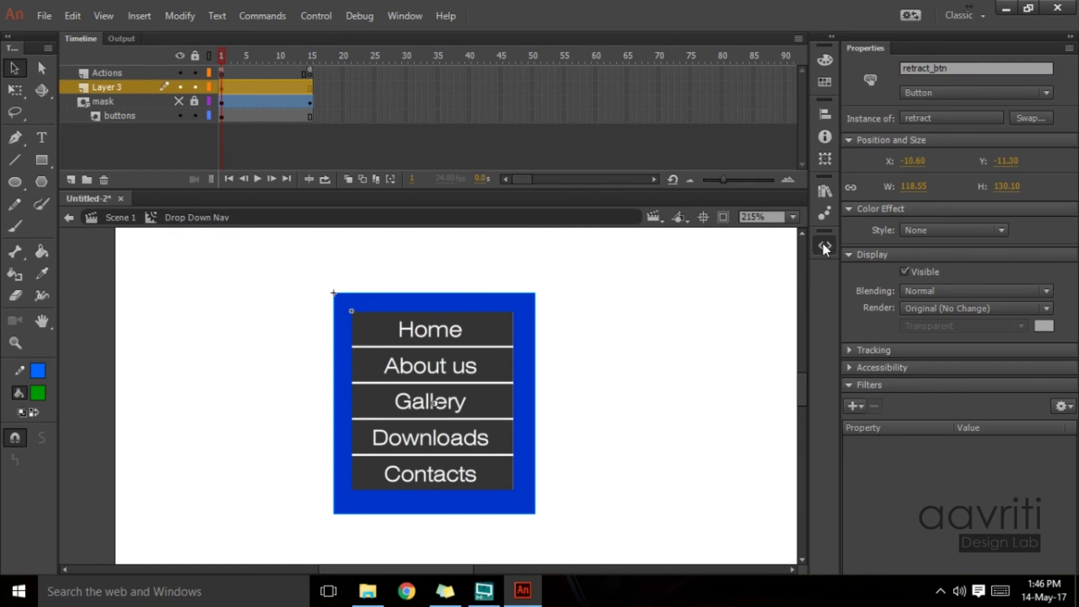
- Add the Mouse Over Event snippet to retract_btn and replace the custom code inside its handler with gotoAndStop(1);
{"action": "double_click", "coordinate": [487, 406]}
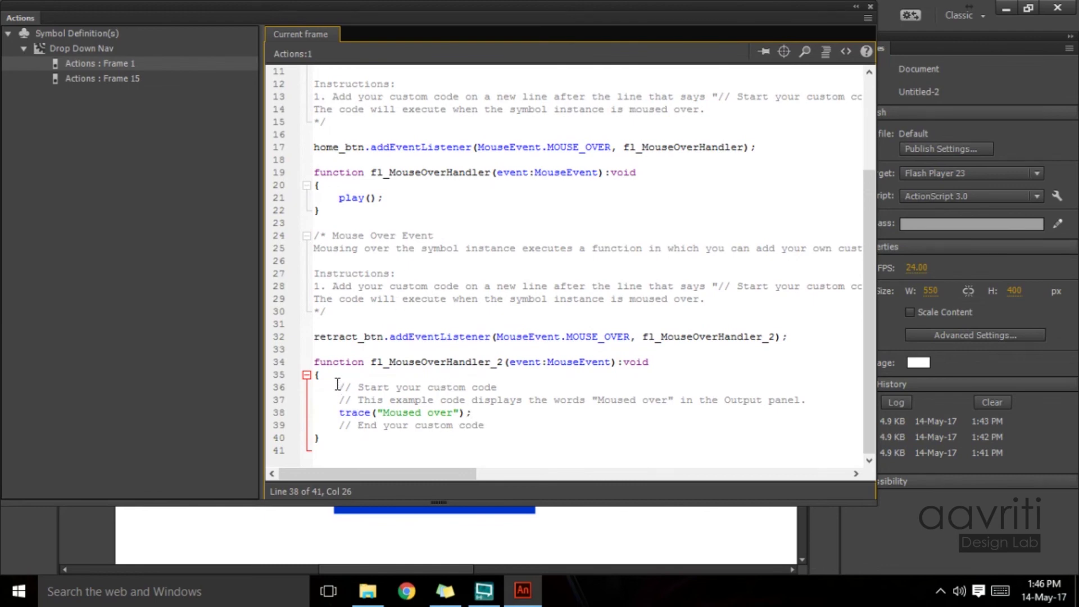
{"action": "left_click_drag", "start_coordinate": [338, 387], "coordinate": [513, 421]}
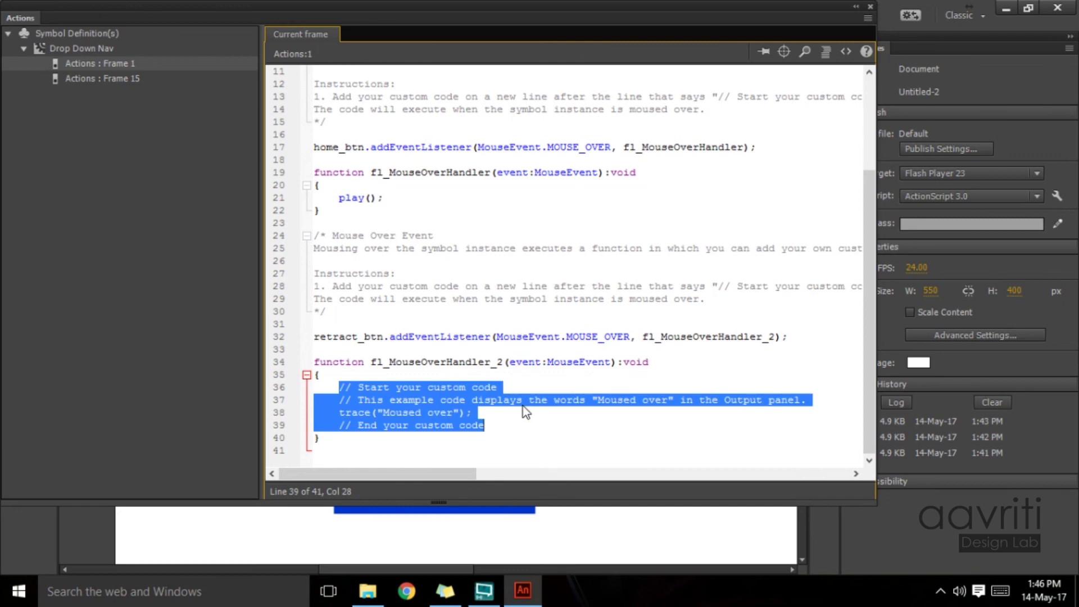
{"action": "type", "text": "goto"}
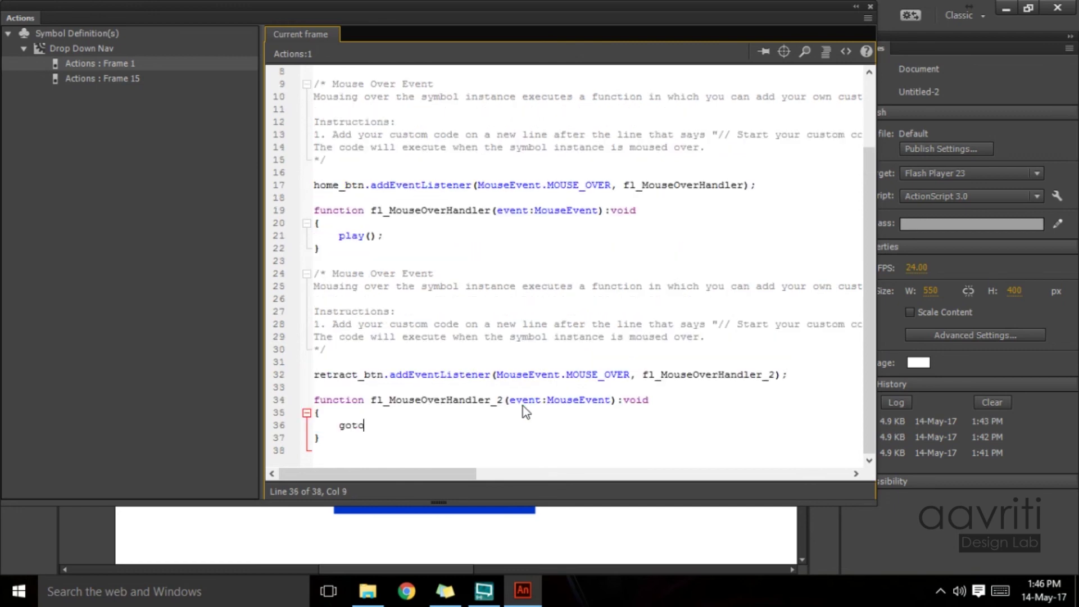
{"action": "type", "text": "A"}
{"action": "type", "text": "ndPla"}
{"action": "type", "text": "y"}
{"action": "key", "text": "BackSpace"}
{"action": "key", "text": "BackSpace"}
{"action": "key", "text": "BackSpace"}
{"action": "key", "text": "BackSpace"}
{"action": "type", "text": "Stop()"}
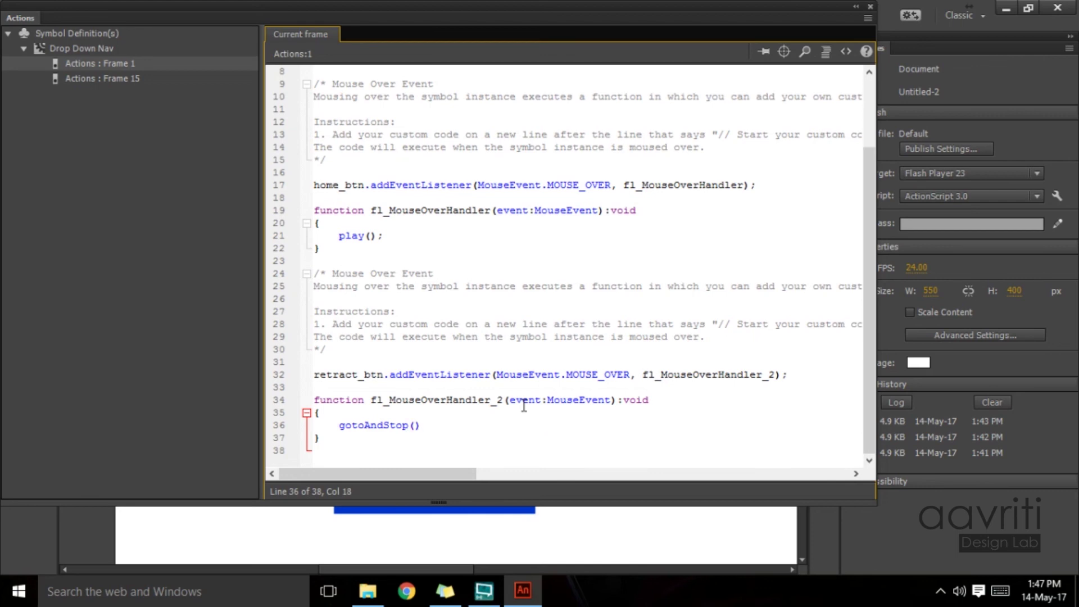
{"action": "key", "text": "Left"}
{"action": "type", "text": "1"}
{"action": "key", "text": "End"}
{"action": "type", "text": ";"}
{"action": "left_click", "coordinate": [870, 6]}
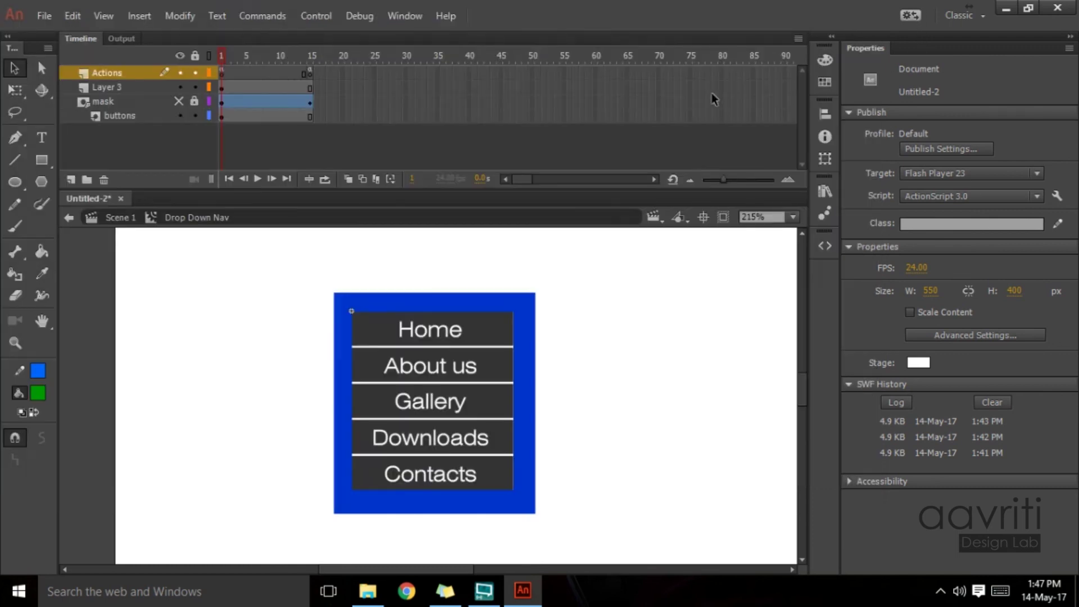
- Test the movie, checking how the menu responds to mousing over Home and the blue retract frame
{"action": "key", "text": "ctrl+Return"}
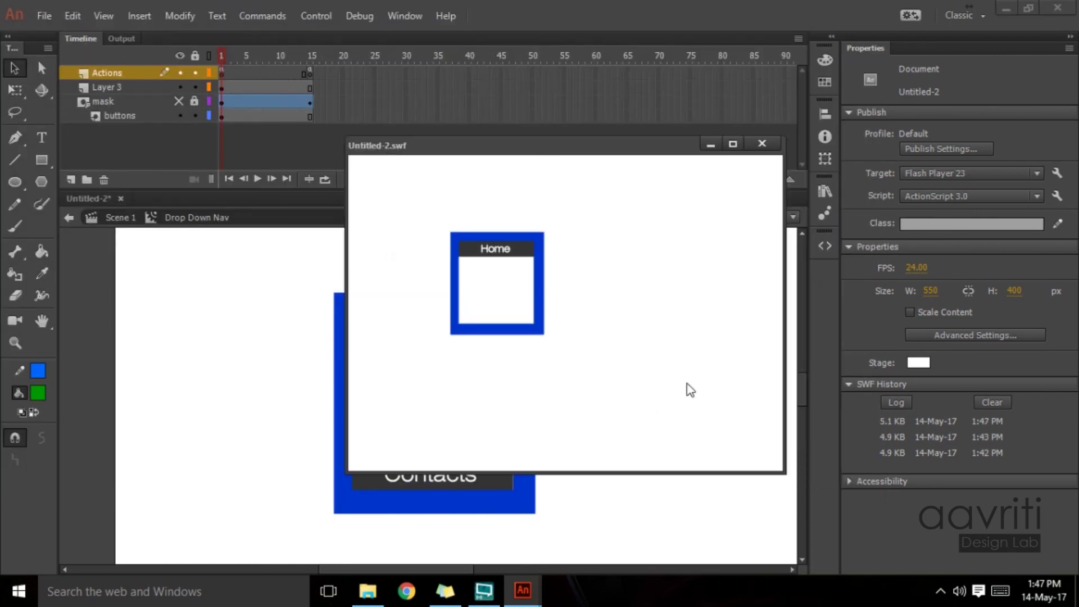
{"action": "mouse_move", "coordinate": [500, 238]}
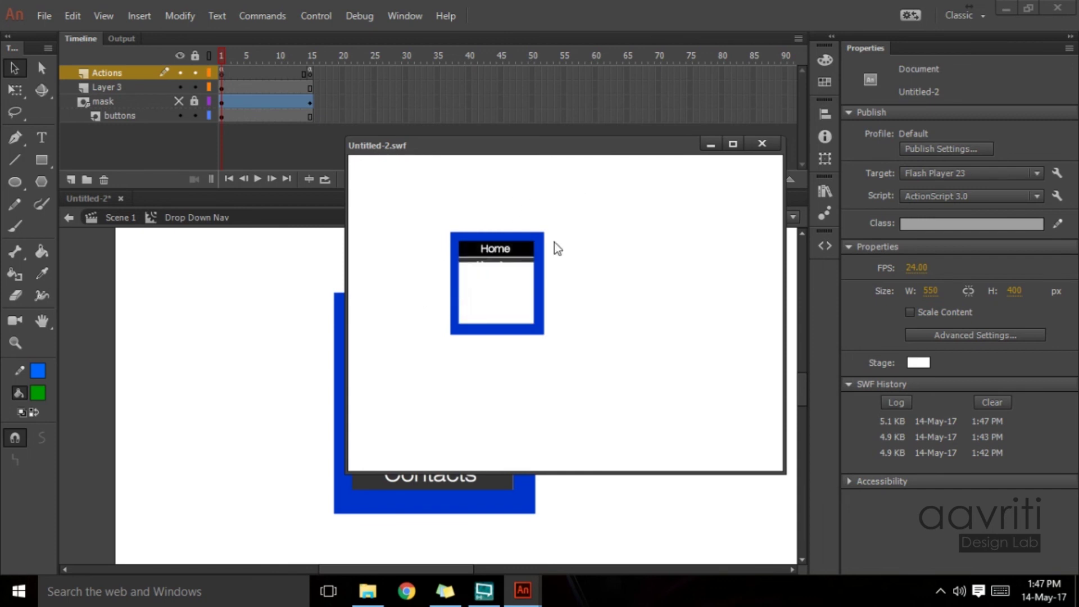
{"action": "left_click", "coordinate": [762, 144]}
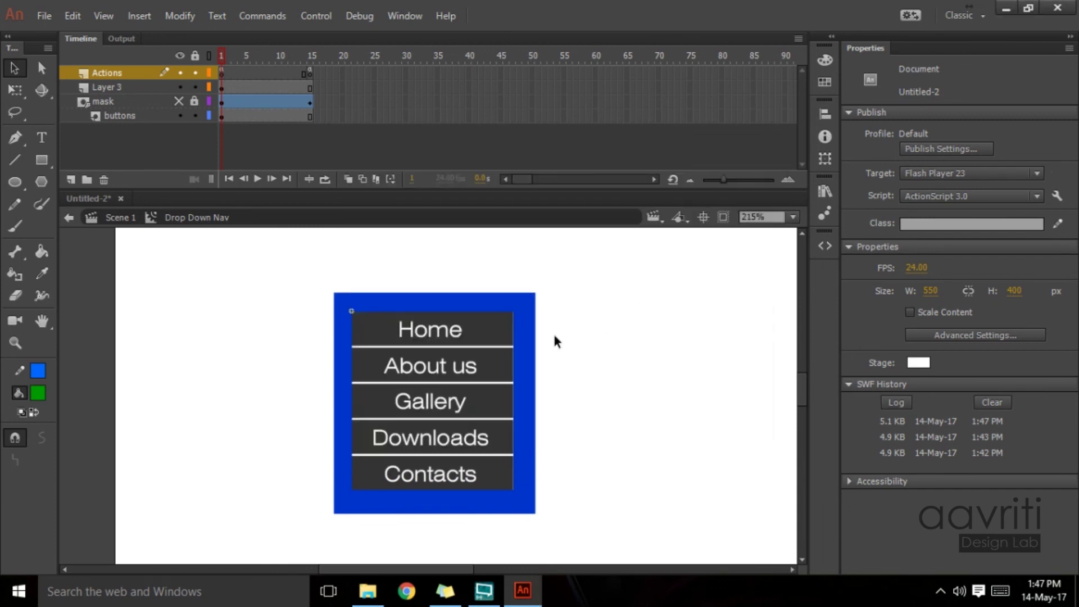
- Move the retract button's artwork keyframe from the Up state to the Hit state, and return to Drop Down Nav
{"action": "left_click", "coordinate": [388, 303]}
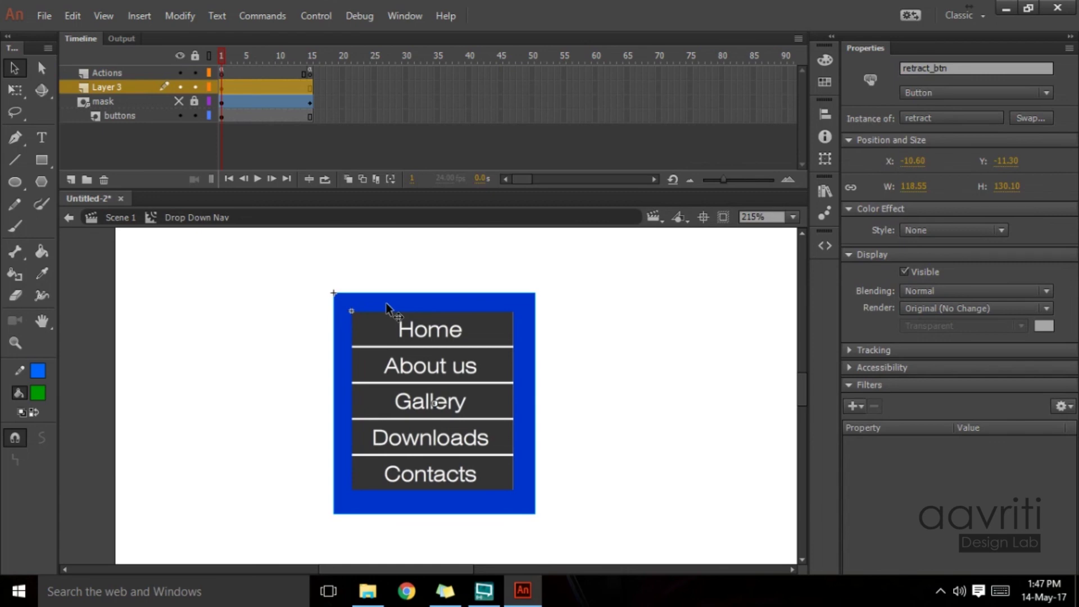
{"action": "double_click", "coordinate": [393, 301]}
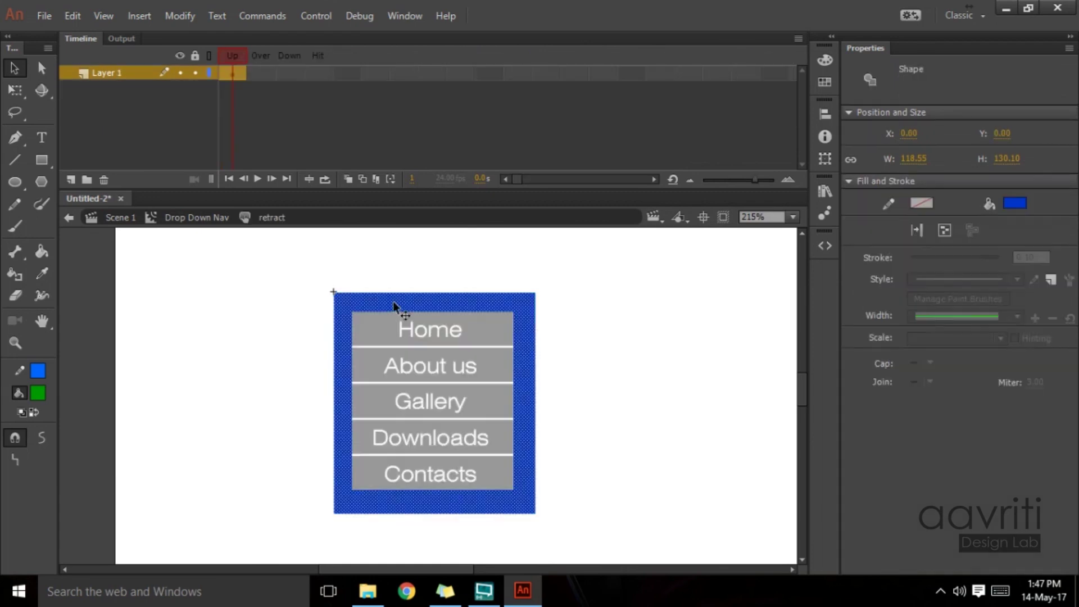
{"action": "left_click", "coordinate": [229, 73]}
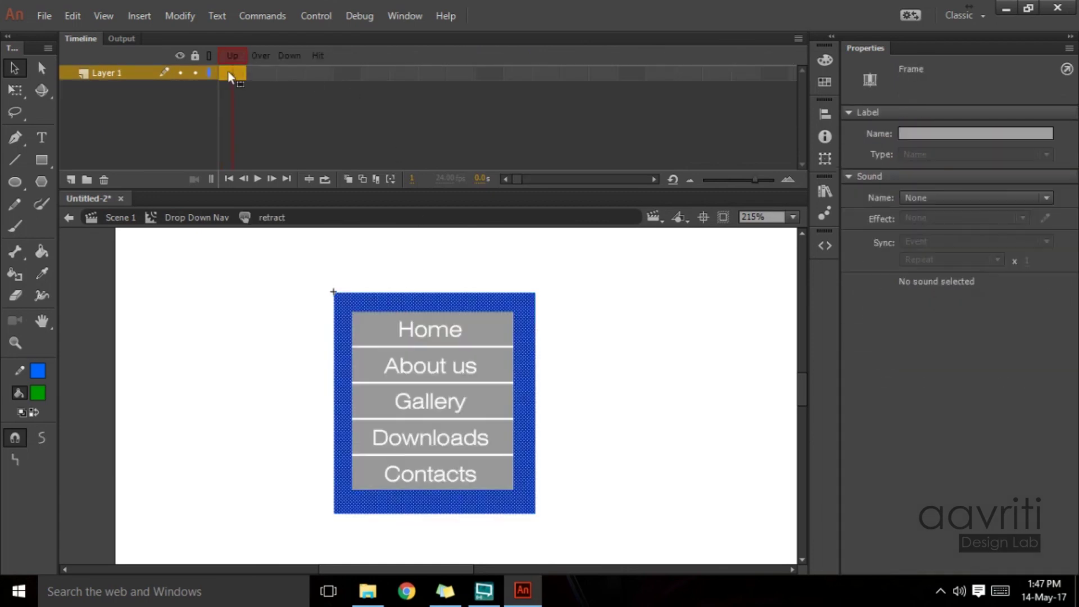
{"action": "key", "text": "F6"}
{"action": "left_click", "coordinate": [199, 222]}
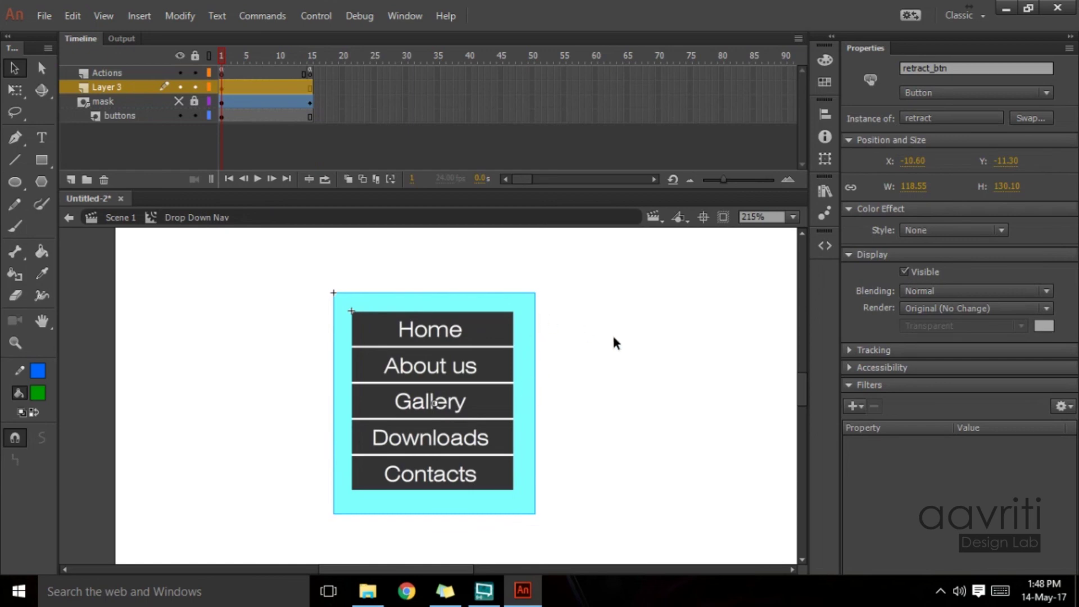
- Test the movie again, checking the menu's opening and retracting with the hit-area-only retract button
{"action": "key", "text": "ctrl+Return"}
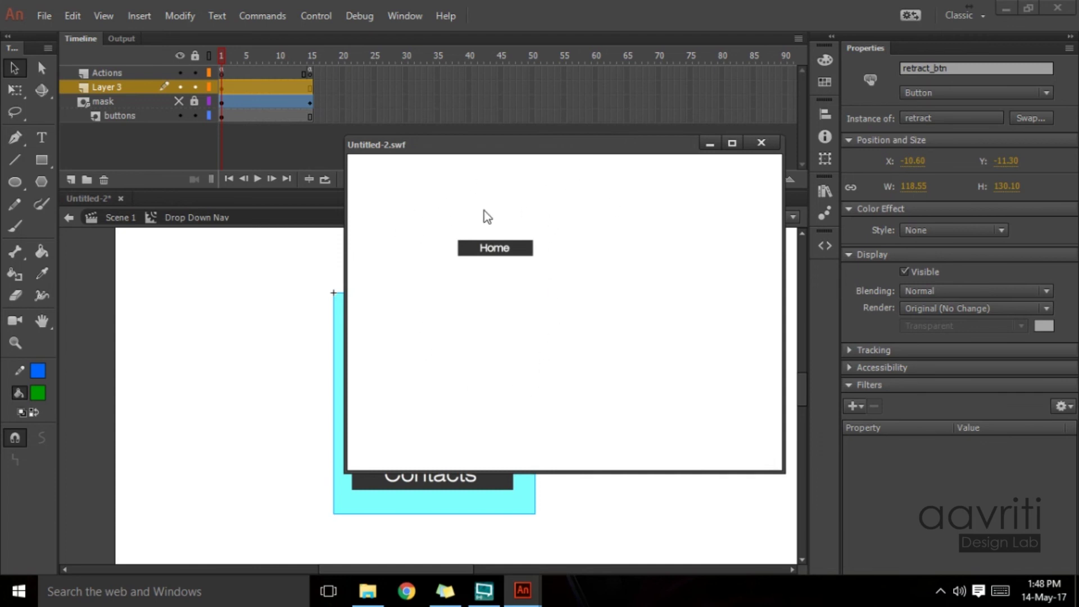
{"action": "mouse_move", "coordinate": [487, 249]}
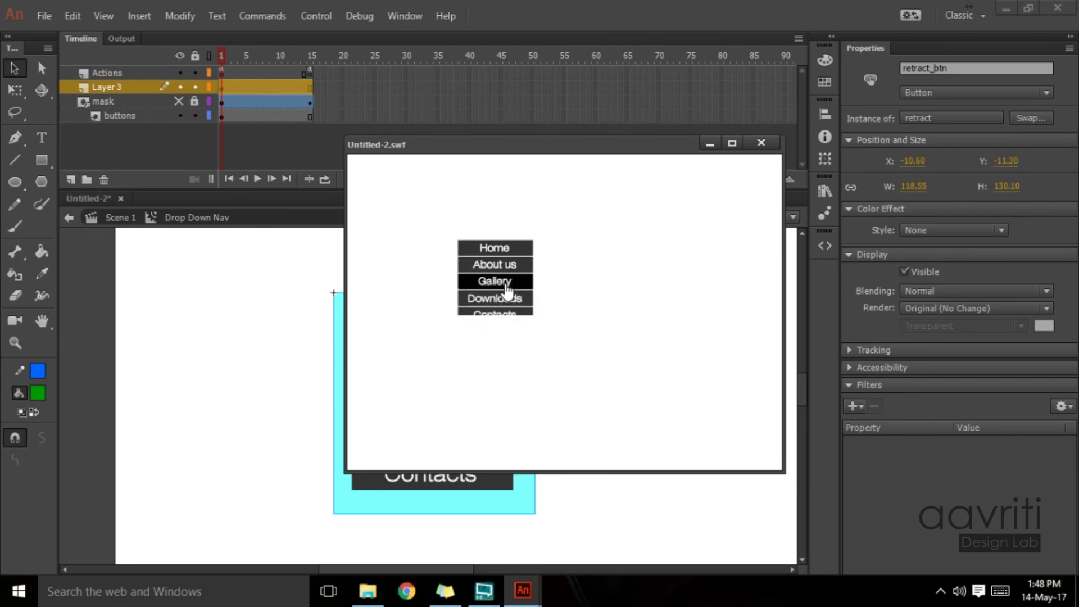
{"action": "left_click", "coordinate": [760, 142]}
- In Scene 1, move the Drop Down Nav movie clip across the stage to about X 360, Y 99.55
{"action": "left_click", "coordinate": [119, 217]}
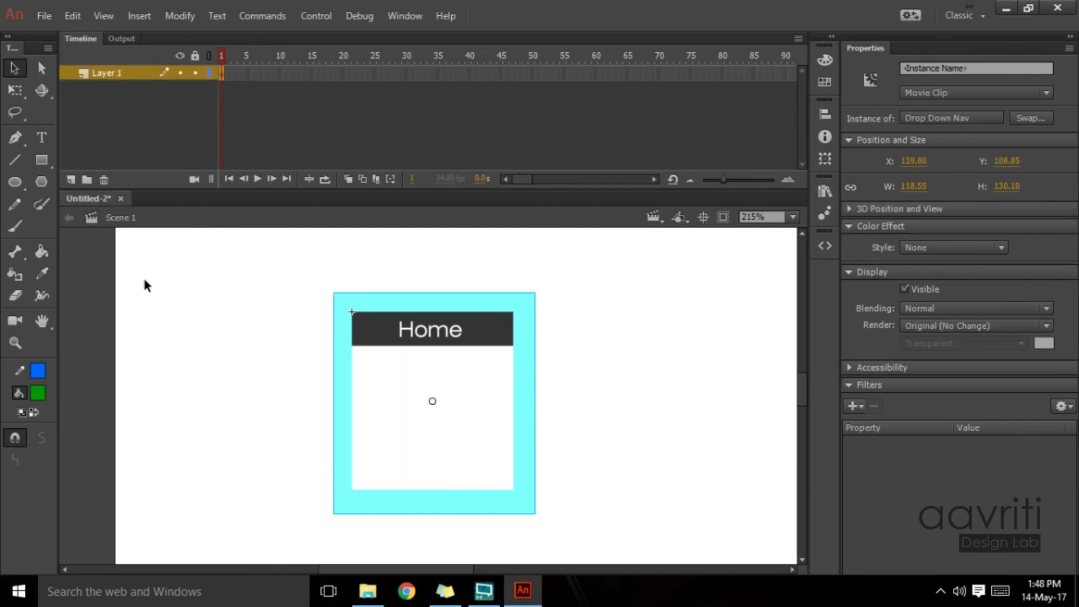
{"action": "left_click", "coordinate": [567, 410]}
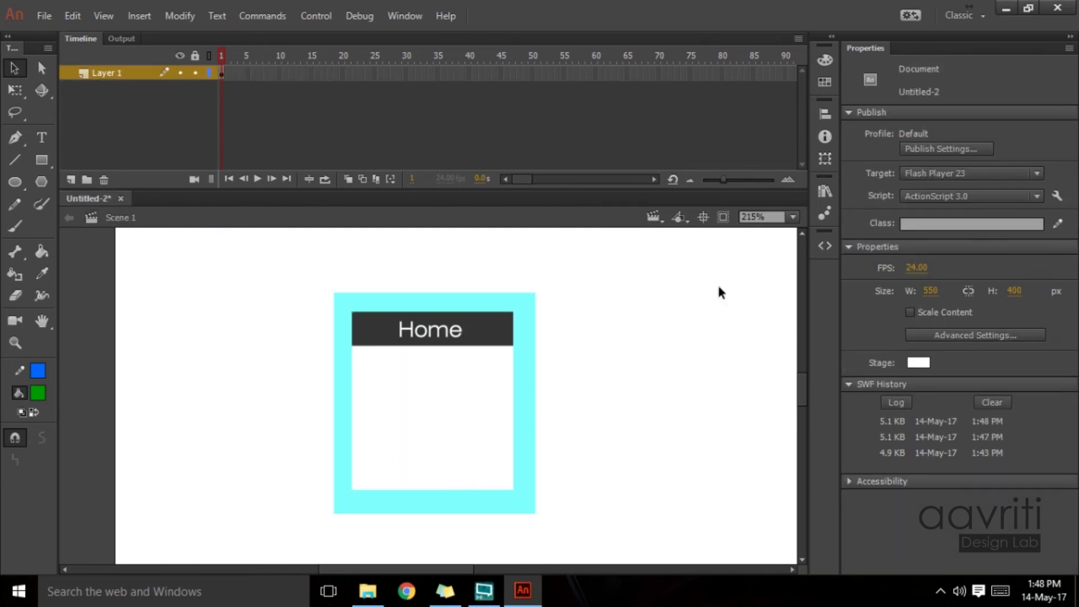
{"action": "left_click", "coordinate": [792, 219]}
{"action": "left_click", "coordinate": [745, 236]}
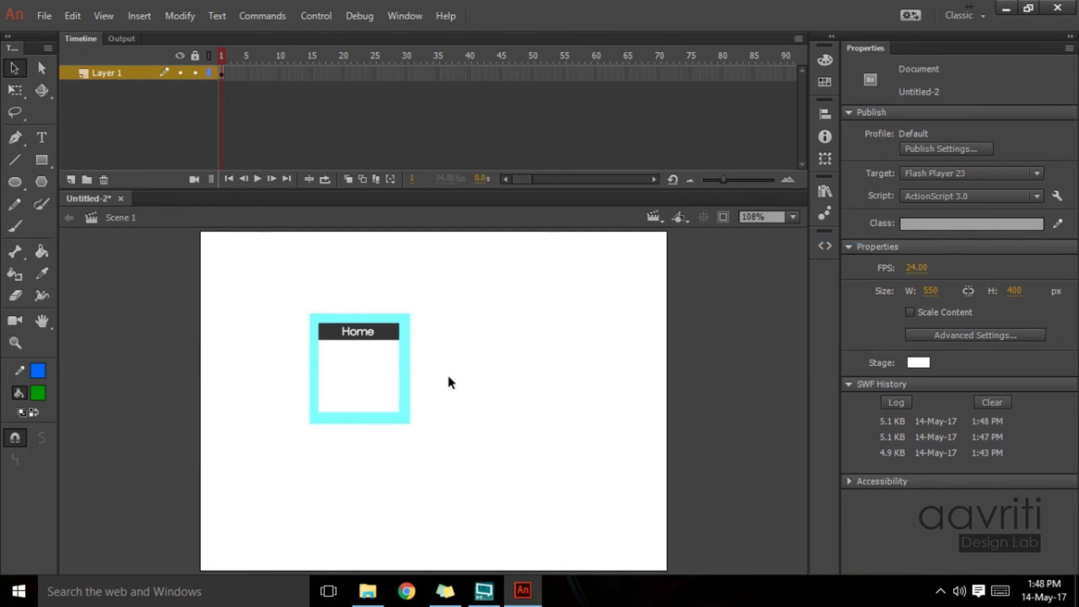
{"action": "left_click_drag", "start_coordinate": [362, 337], "coordinate": [557, 328]}
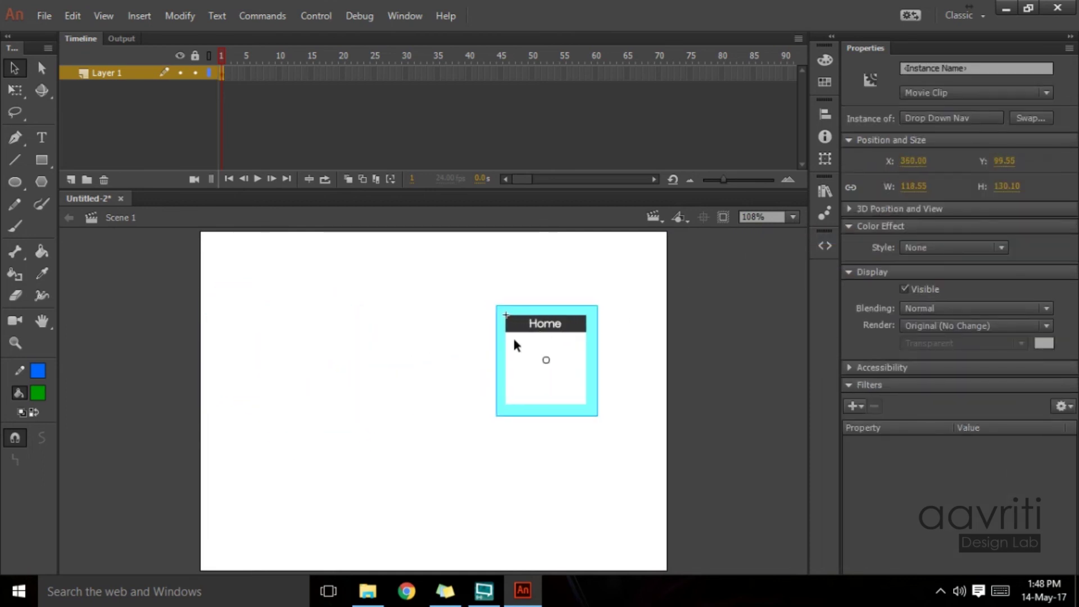
- Test the movie with the drop-down menu in its new stage position, mousing over Home
{"action": "key", "text": "ctrl+Return"}
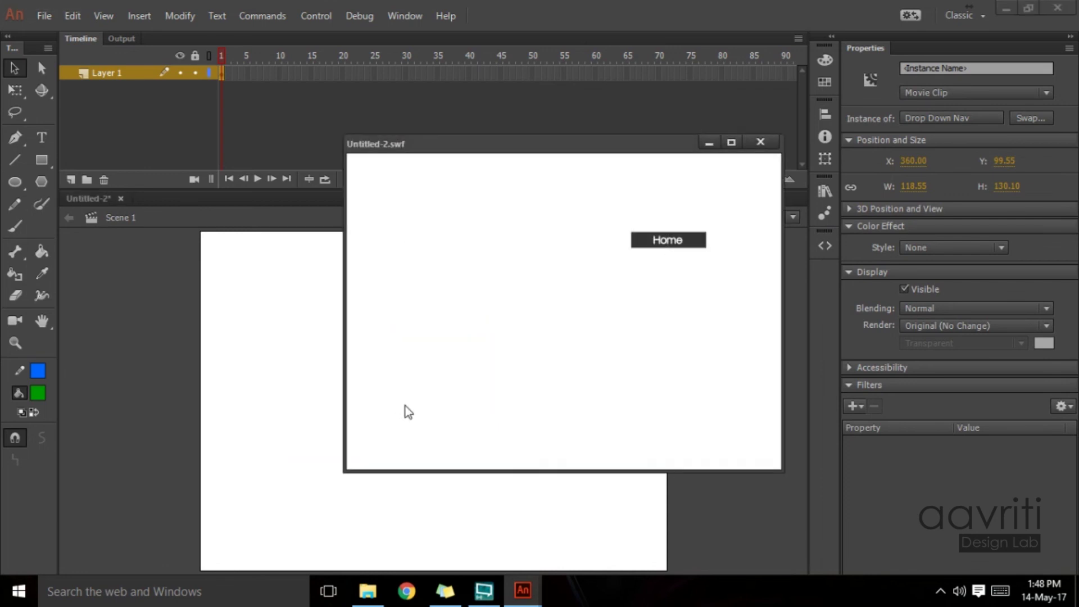
{"action": "mouse_move", "coordinate": [658, 258]}
{"action": "left_click", "coordinate": [761, 142]}
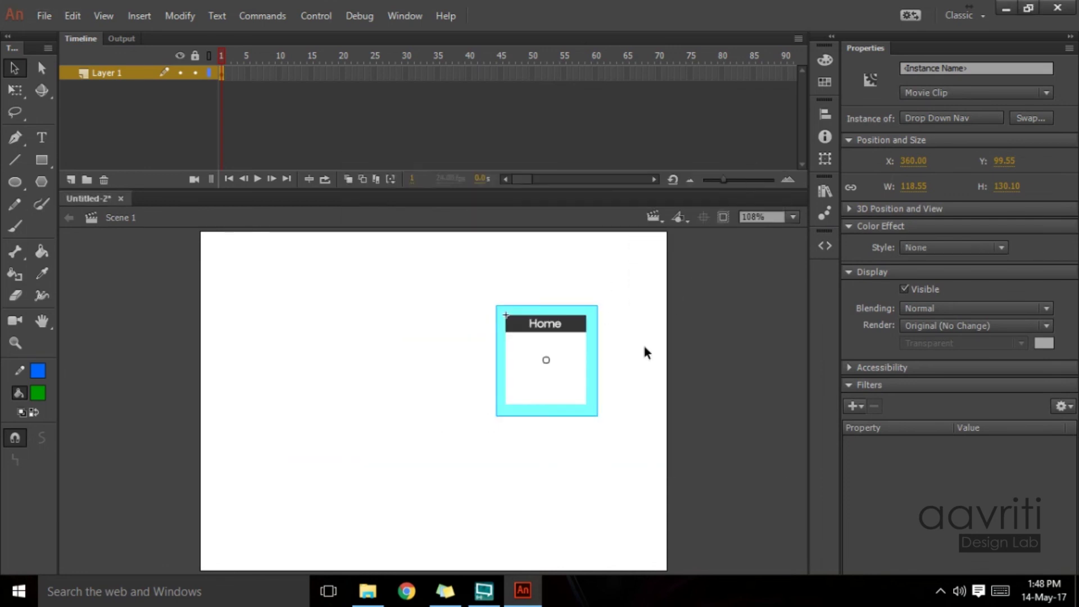